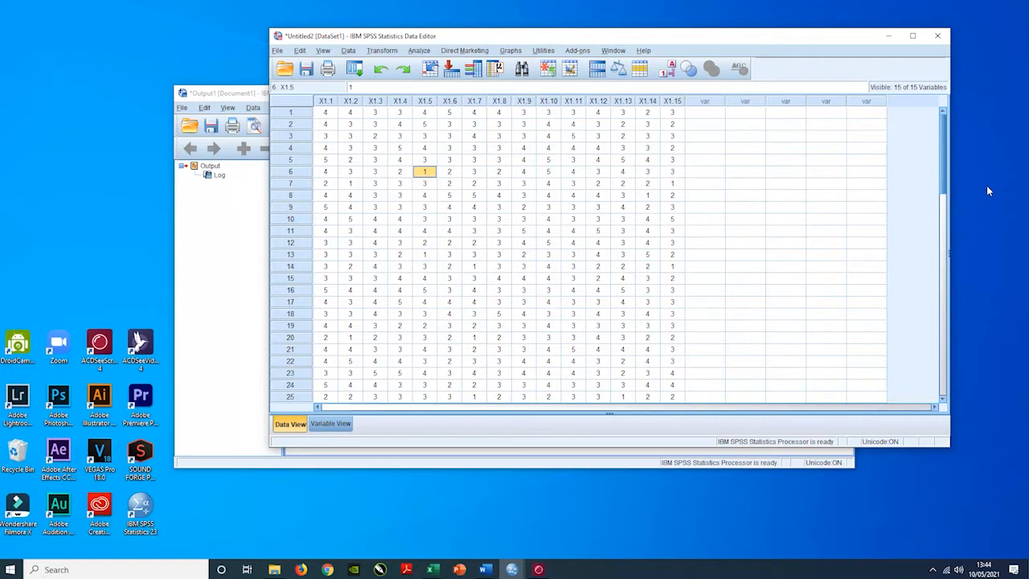
click(330, 423)
click(523, 172)
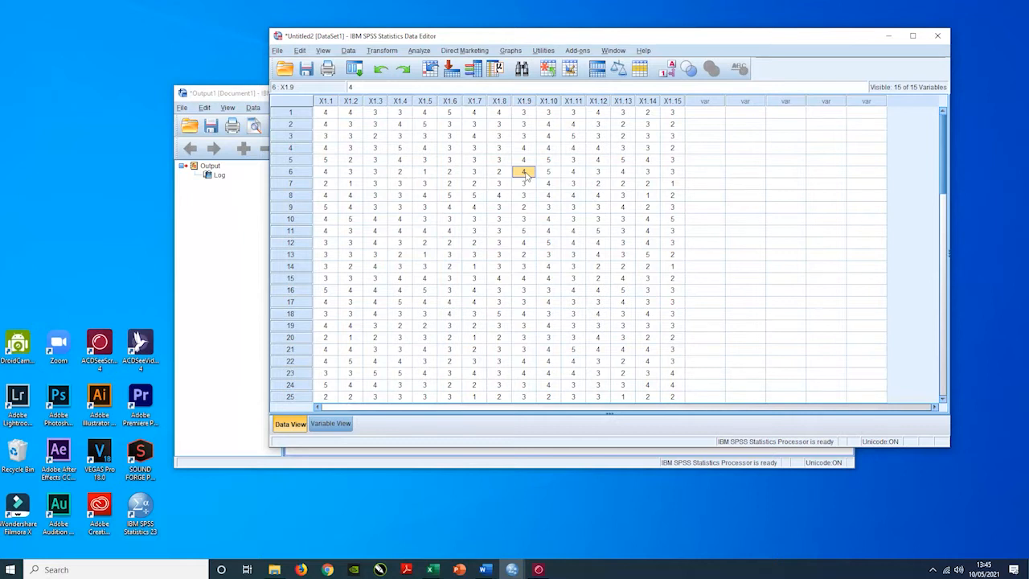
click(425, 171)
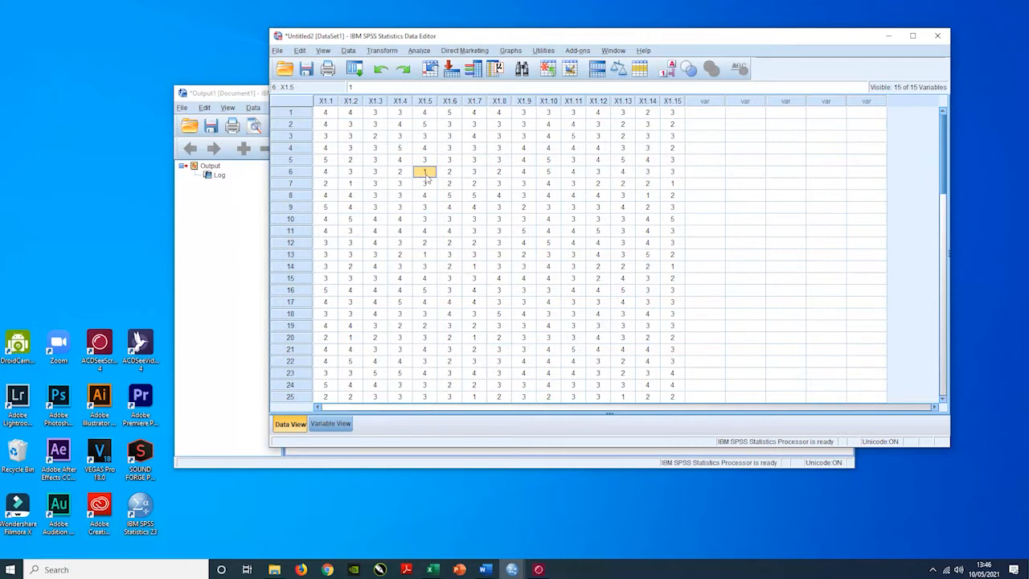
key(ctrl+a)
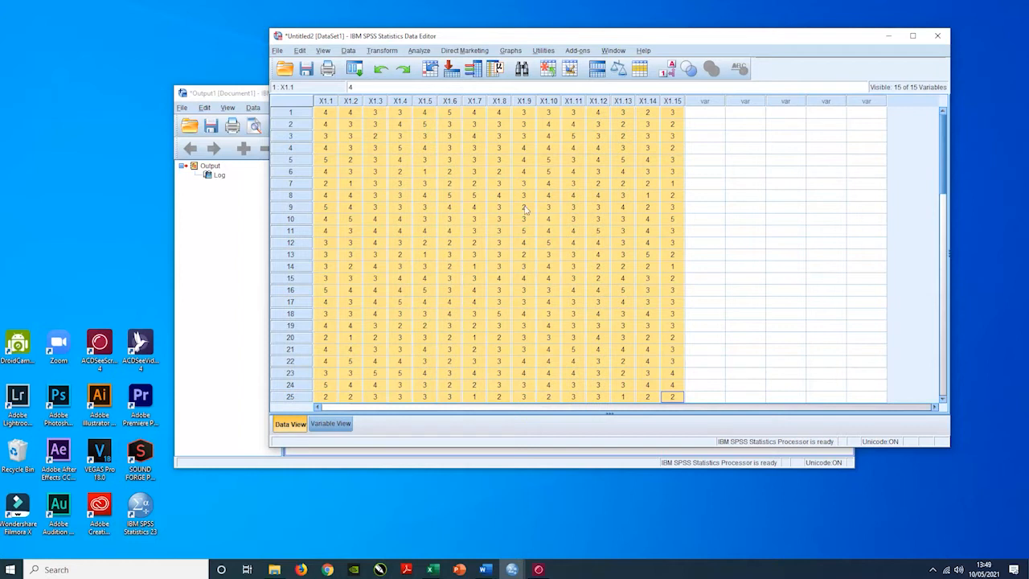
scroll(514, 228, down, 5)
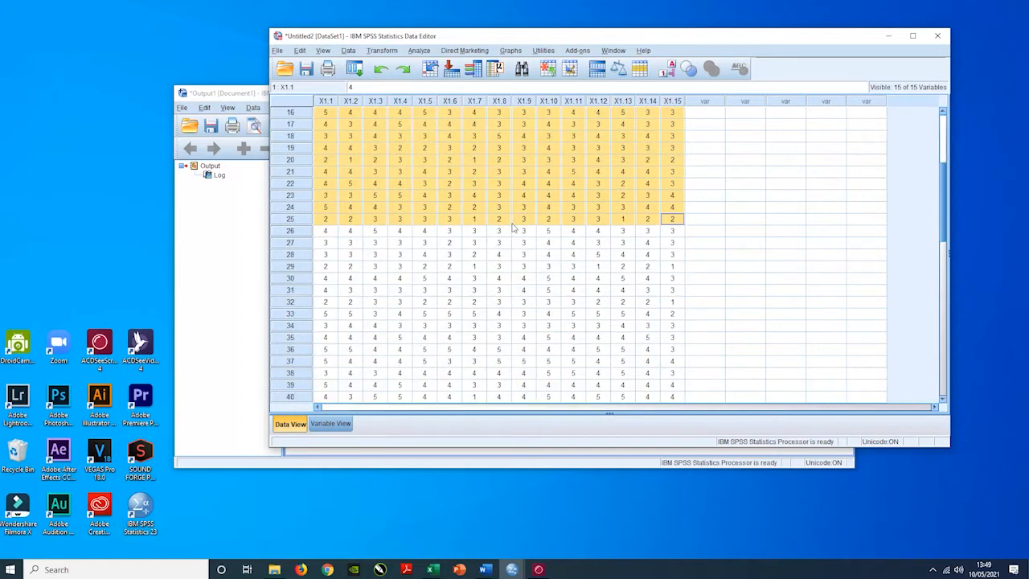
click(571, 299)
scroll(572, 301, up, 5)
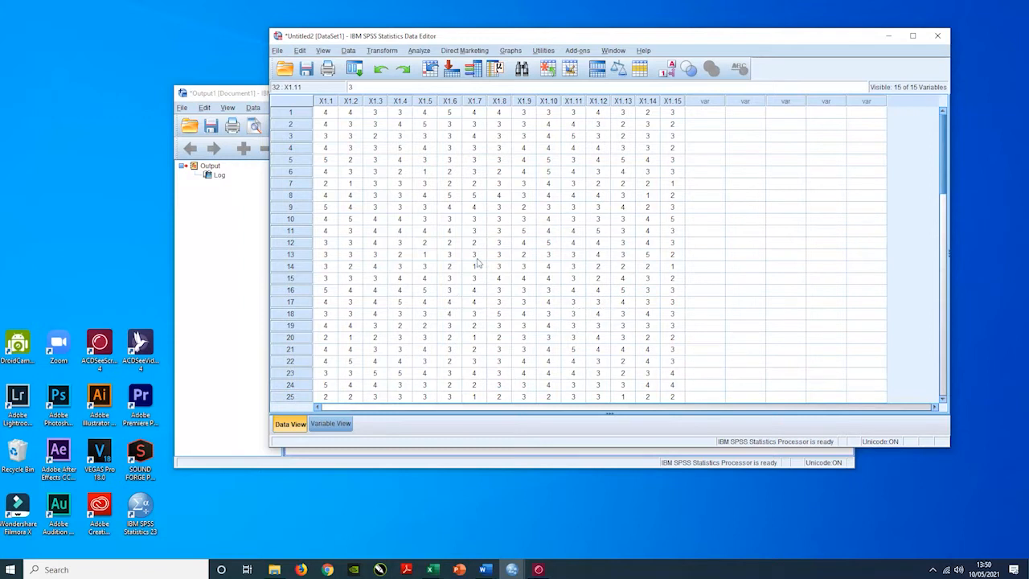
Start a scale Reliability Analysis and add all variables from X1.1 to X1.15 as its items
click(419, 51)
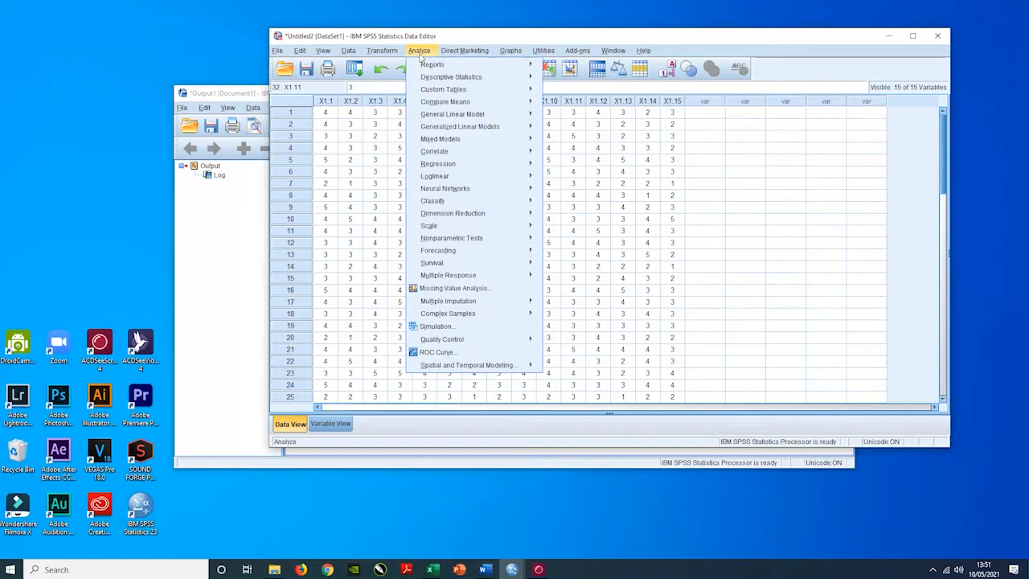
mouse_move(442, 230)
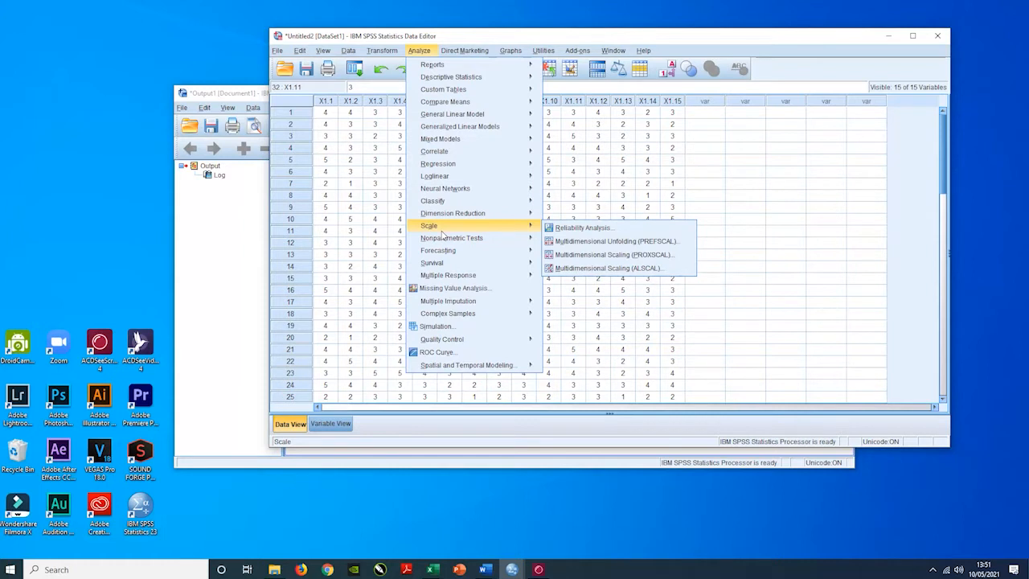
click(577, 232)
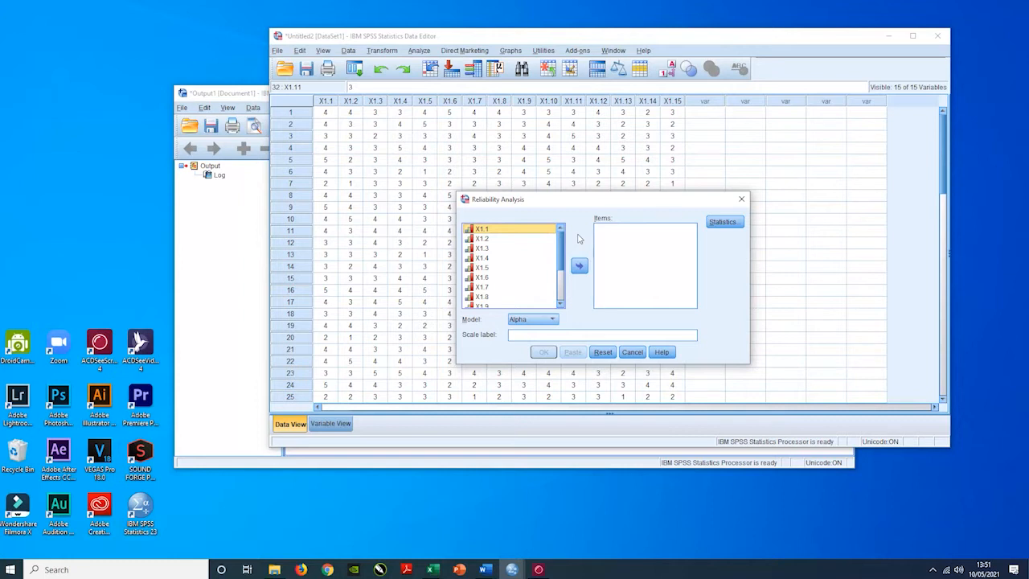
mouse_move(561, 243)
mouse_down()
mouse_move(564, 291)
mouse_move(563, 232)
mouse_up()
key(ctrl+a)
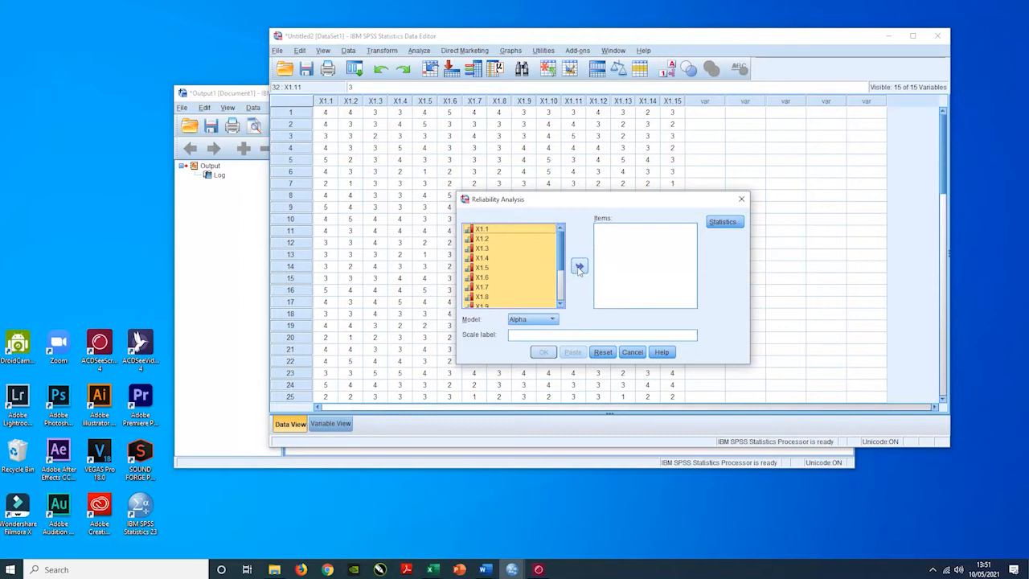
click(578, 267)
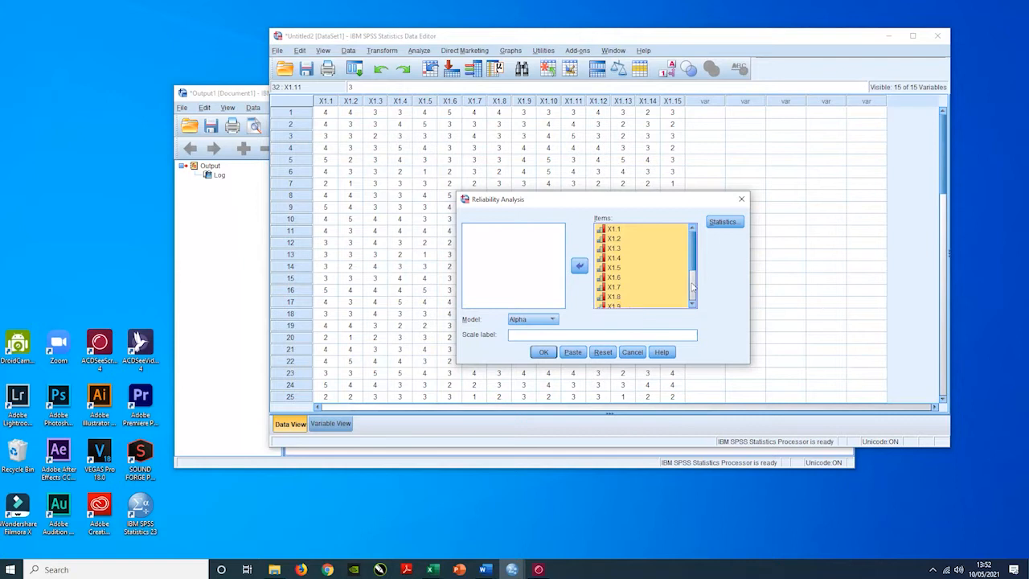
Include the Item, Scale and Scale if item deleted descriptives and run the reliability analysis with the Alpha model
click(724, 222)
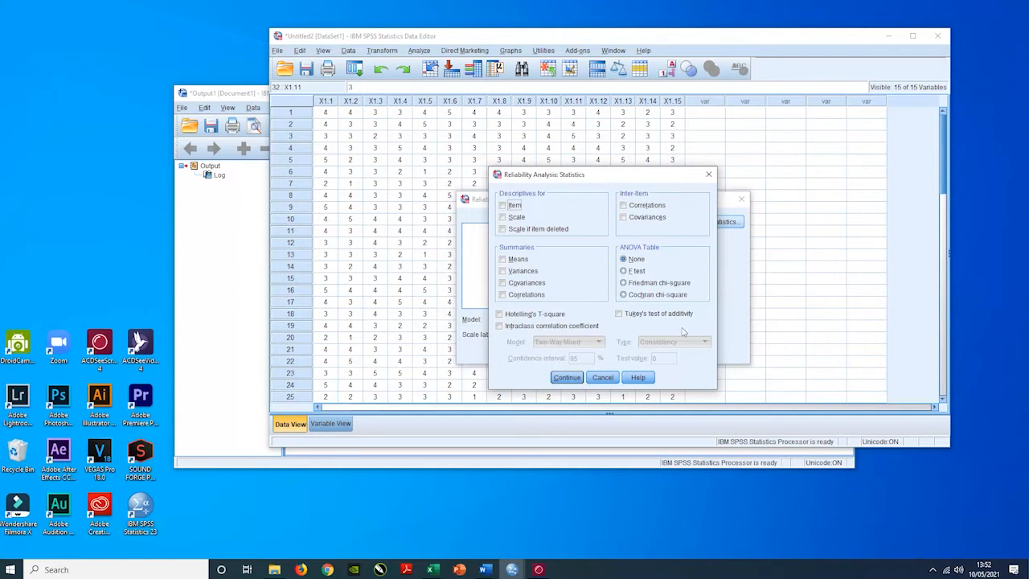
click(518, 208)
click(516, 217)
click(528, 231)
click(572, 380)
click(573, 382)
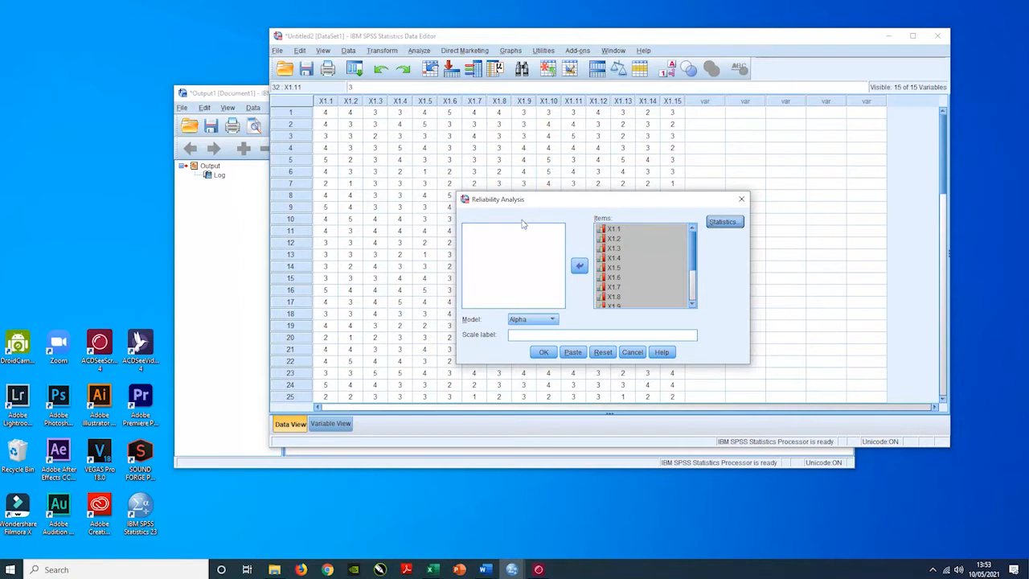
click(543, 354)
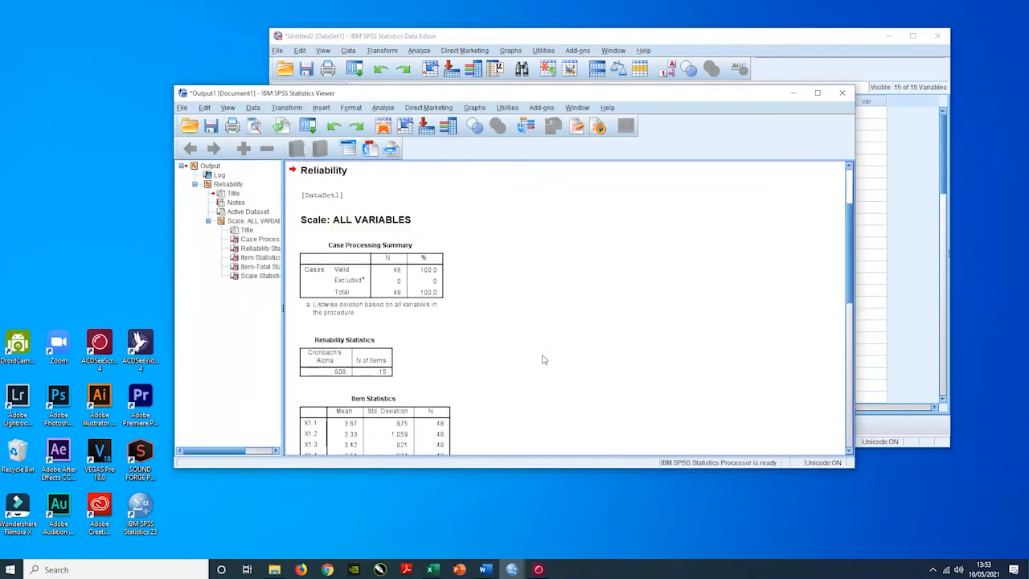
Copy the Reliability Statistics table with Cronbach's Alpha from the analysis output
scroll(558, 298, down, 2)
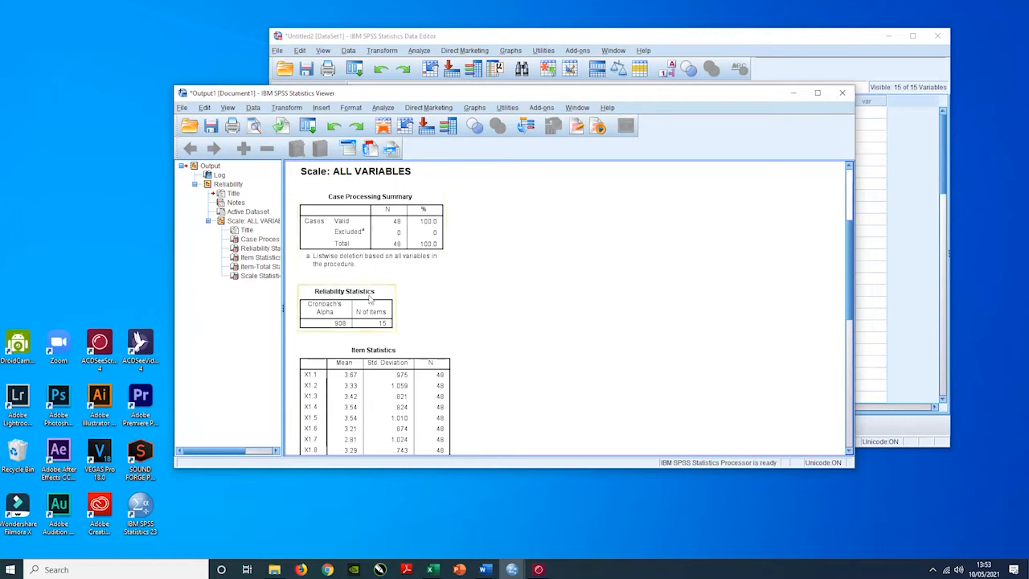
scroll(527, 323, down, 3)
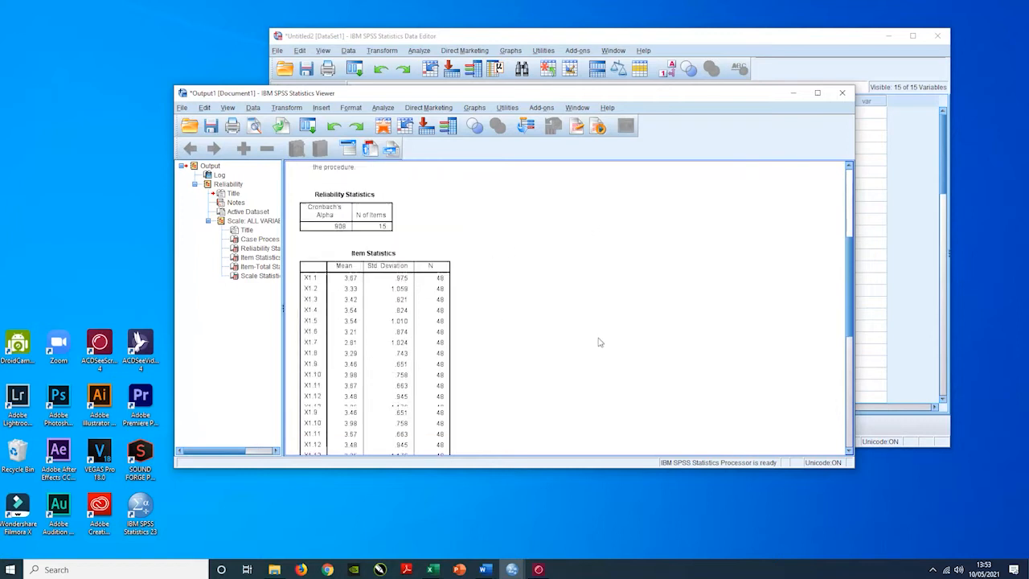
scroll(598, 343, down, 3)
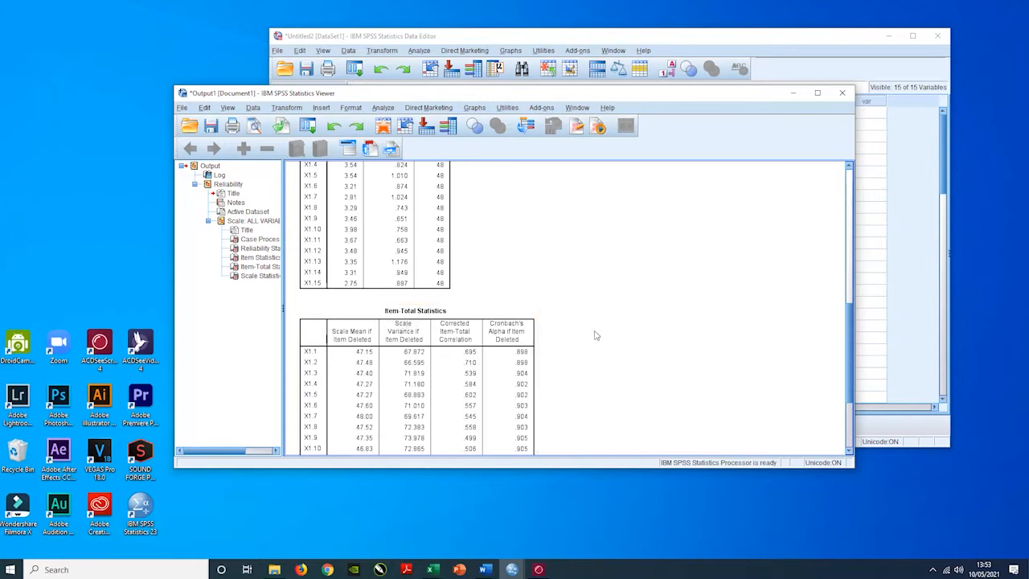
scroll(596, 335, down, 3)
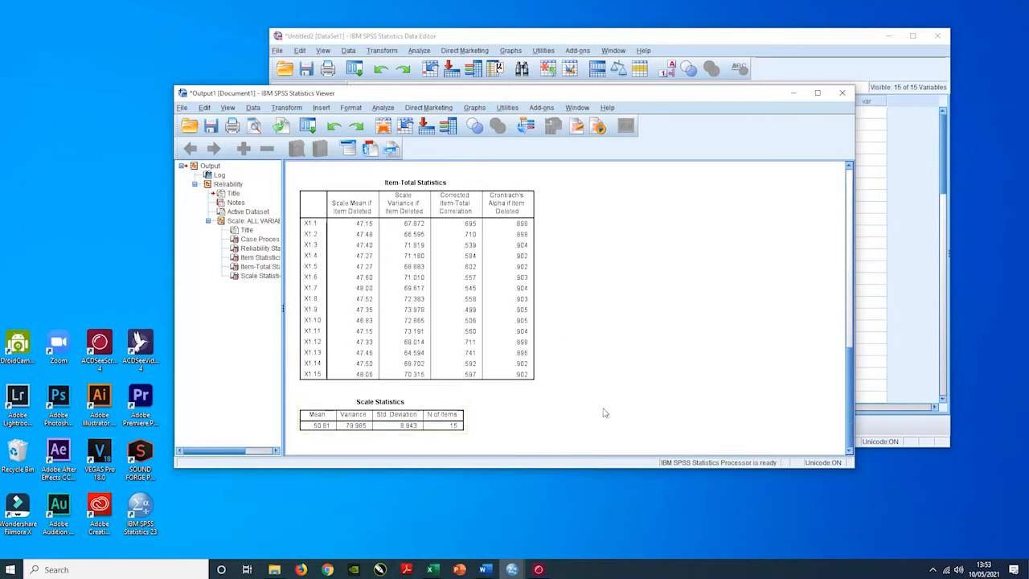
scroll(631, 362, up, 9)
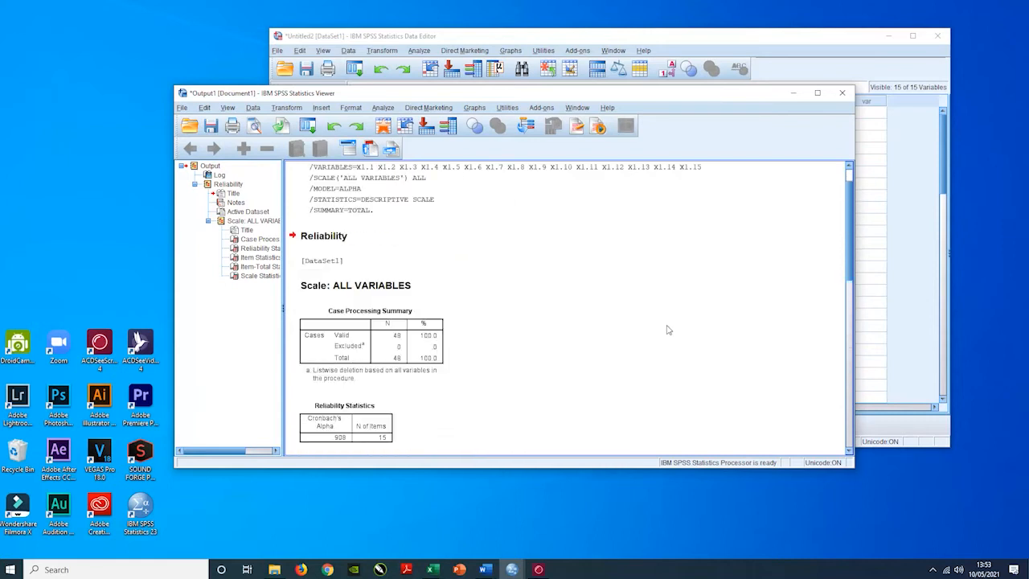
scroll(635, 261, down, 3)
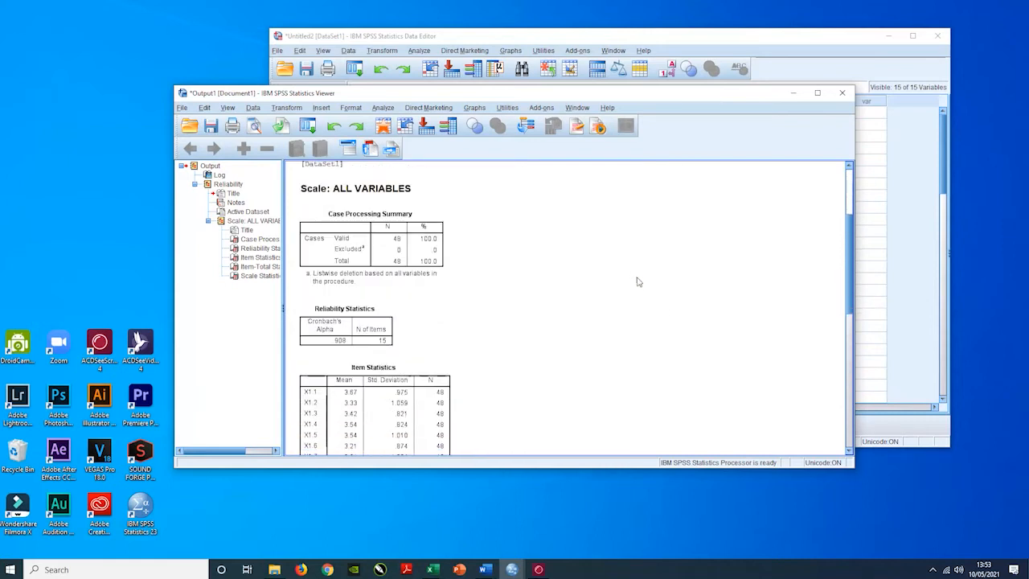
click(345, 323)
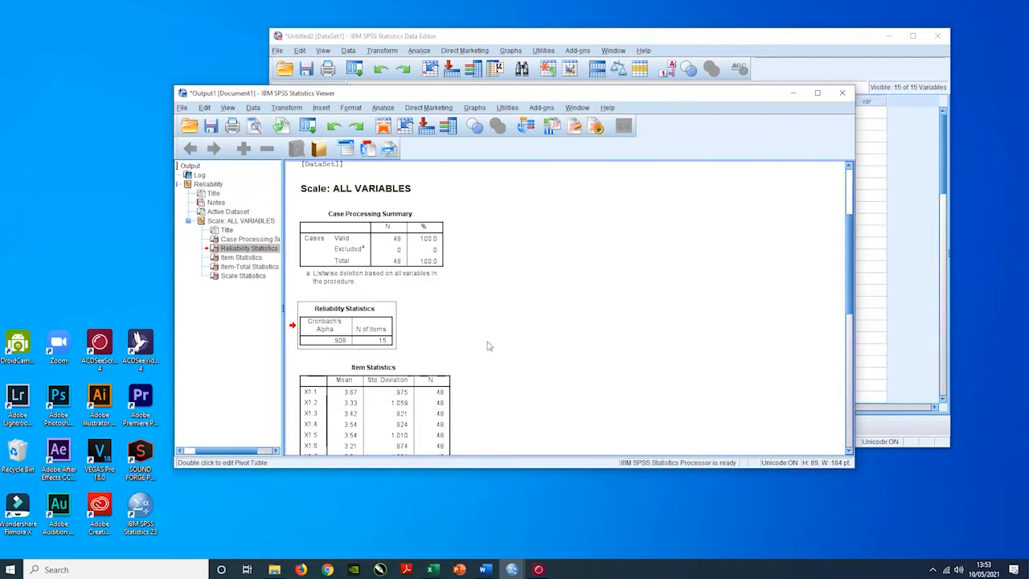
right_click(373, 330)
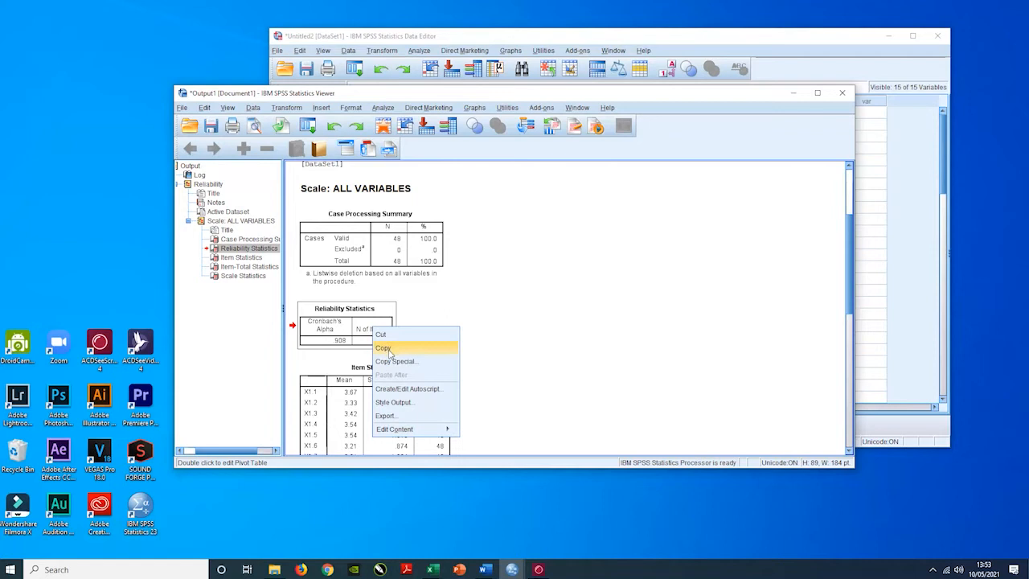
click(390, 350)
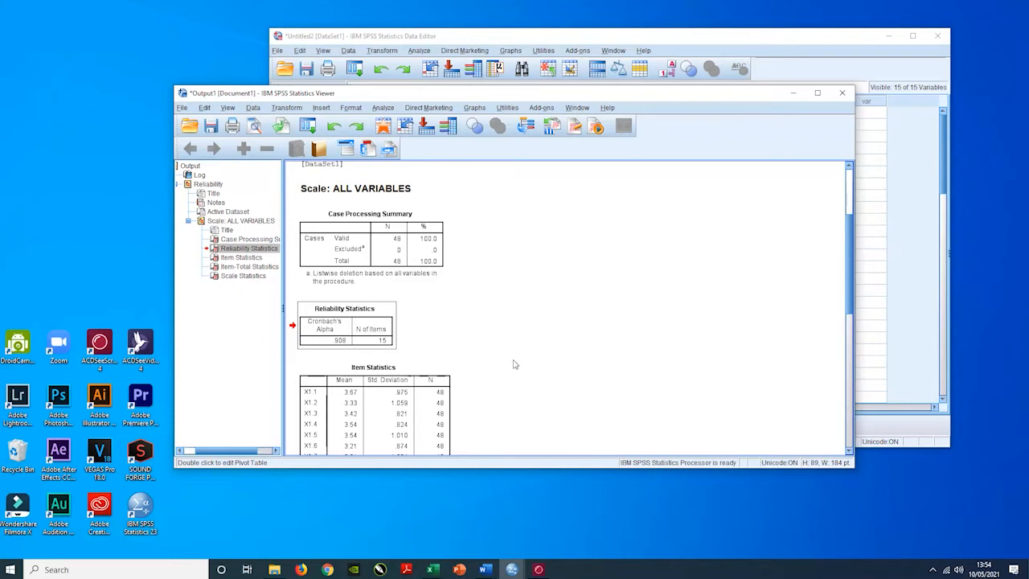
Switch to the DATA SKRIPSI workbook in Excel and add a new sheet after the X1 sheet
click(437, 572)
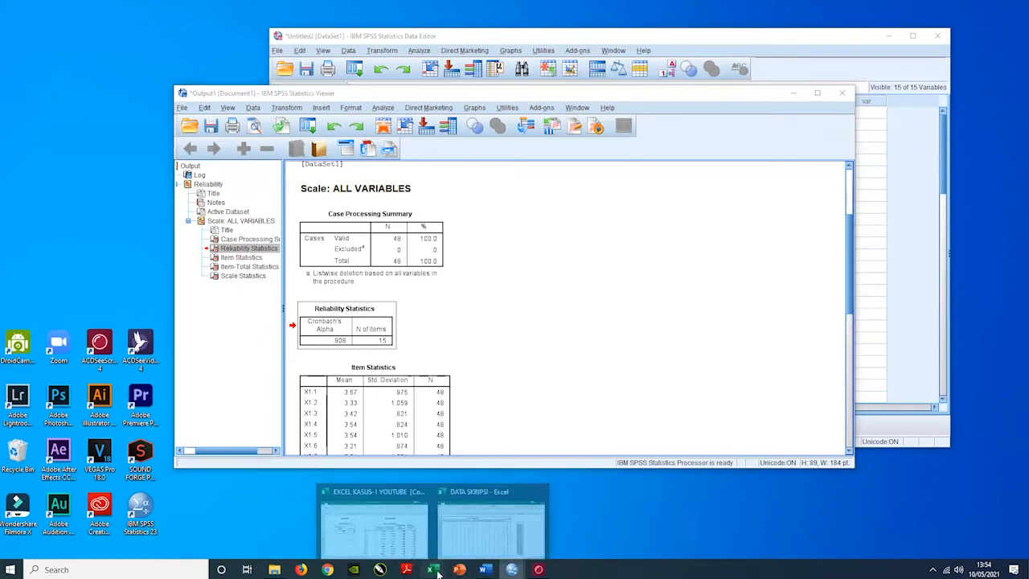
click(474, 492)
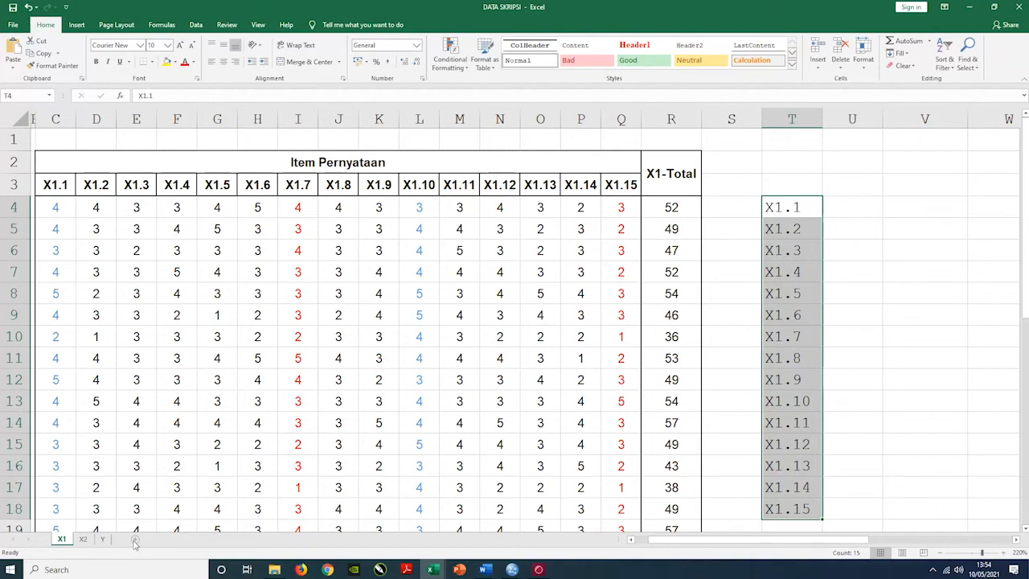
click(134, 543)
click(135, 543)
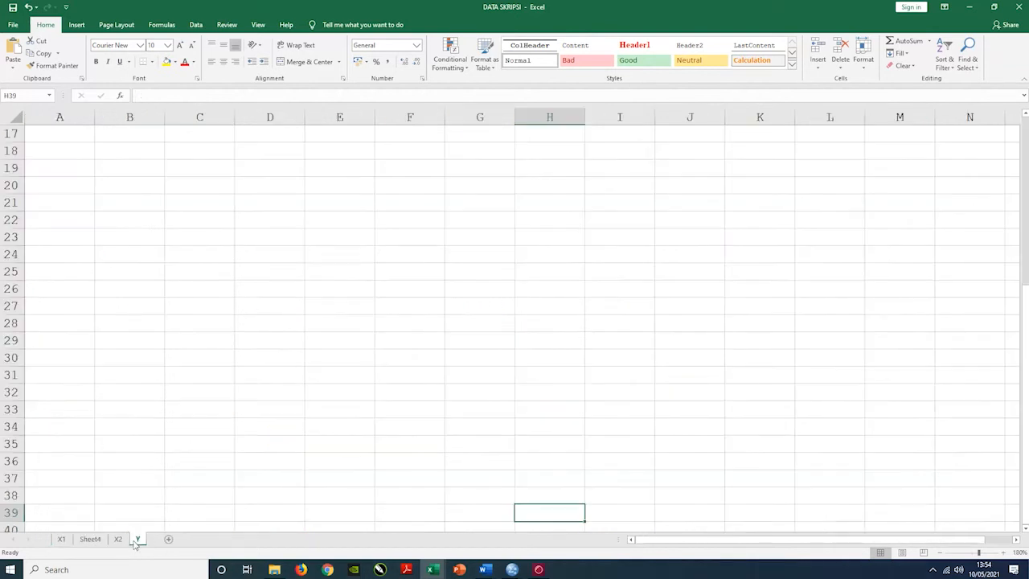
click(90, 540)
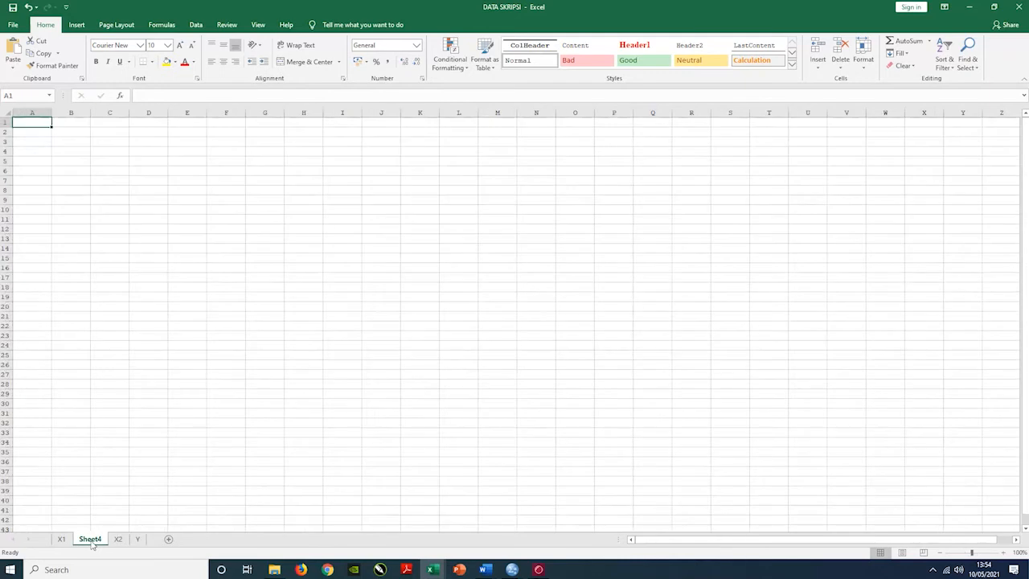
Rename the new sheet as Uji_Instrumen
right_click(91, 544)
click(120, 441)
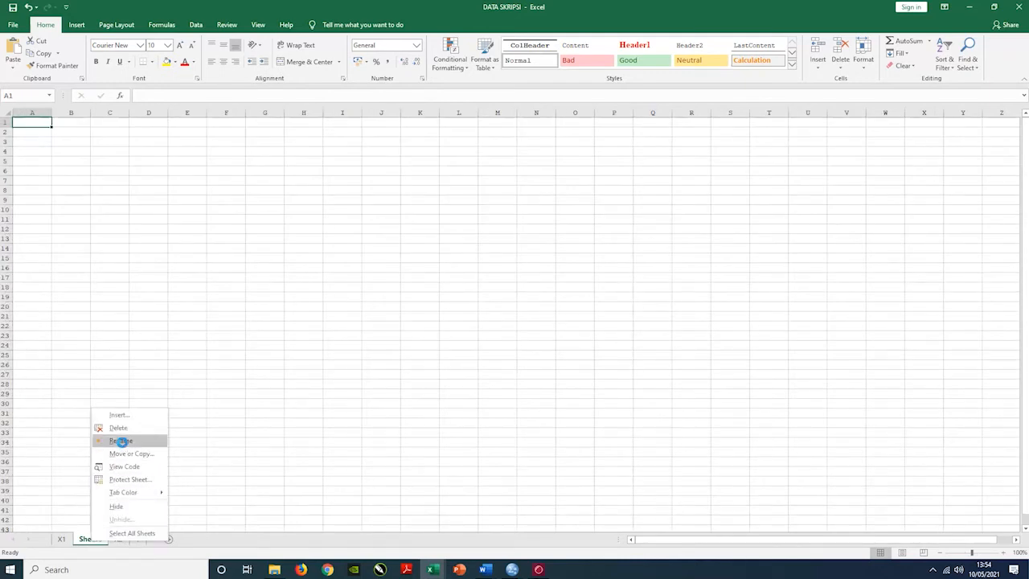
text(U)
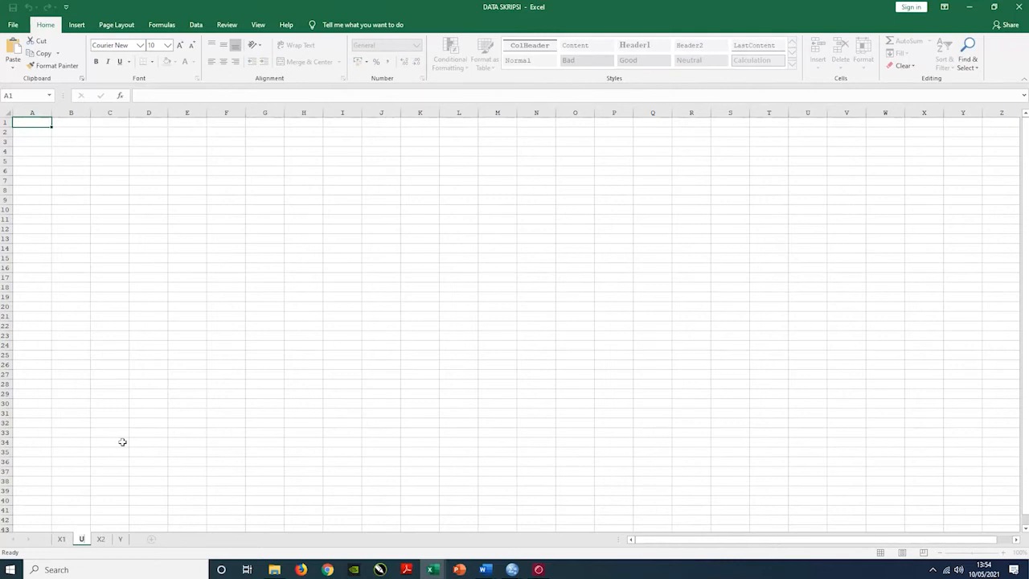
text(ji_Instrumen)
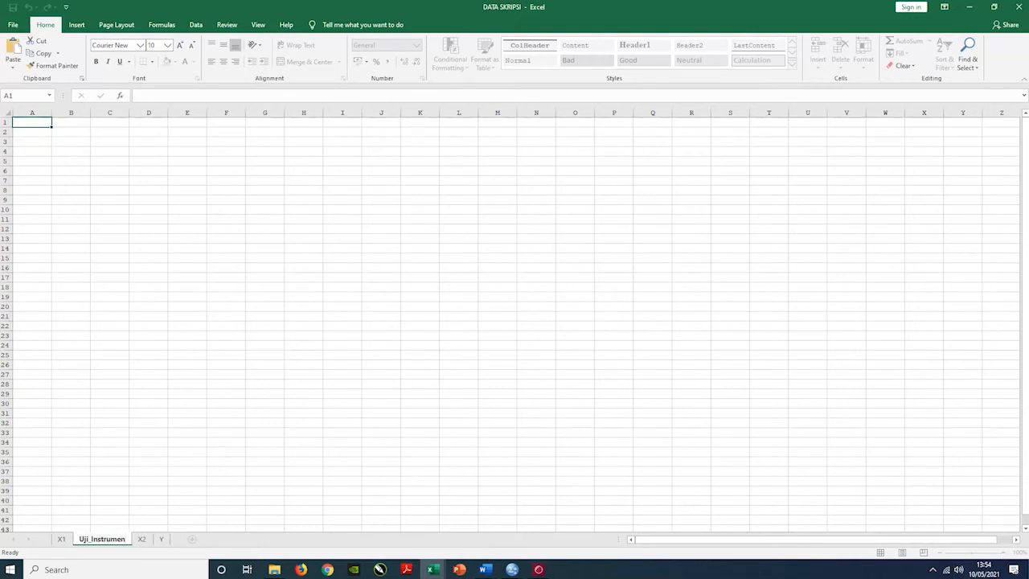
click(769, 462)
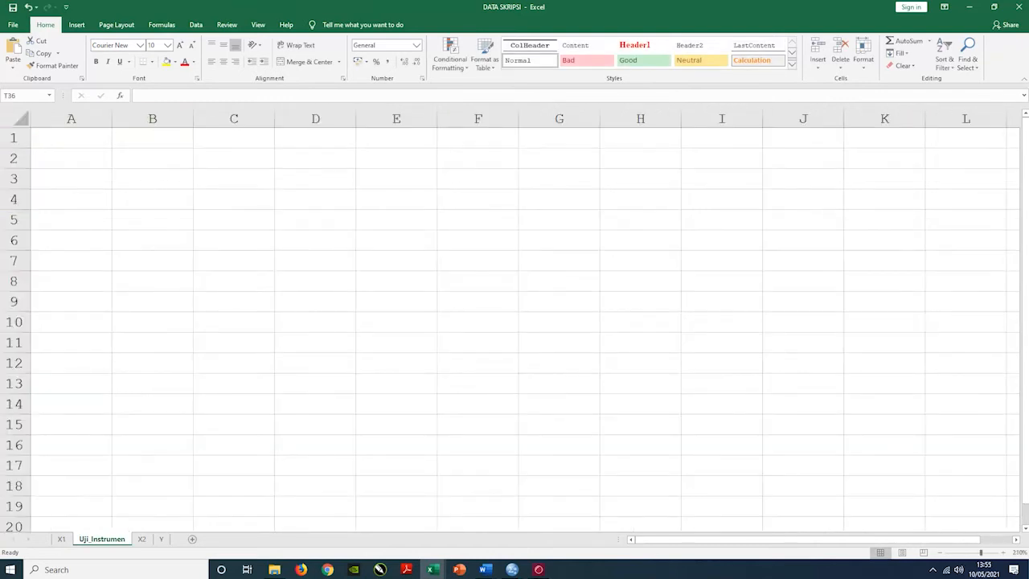
Paste the copied Reliability Statistics table at cell C5, keeping its source formatting
click(234, 220)
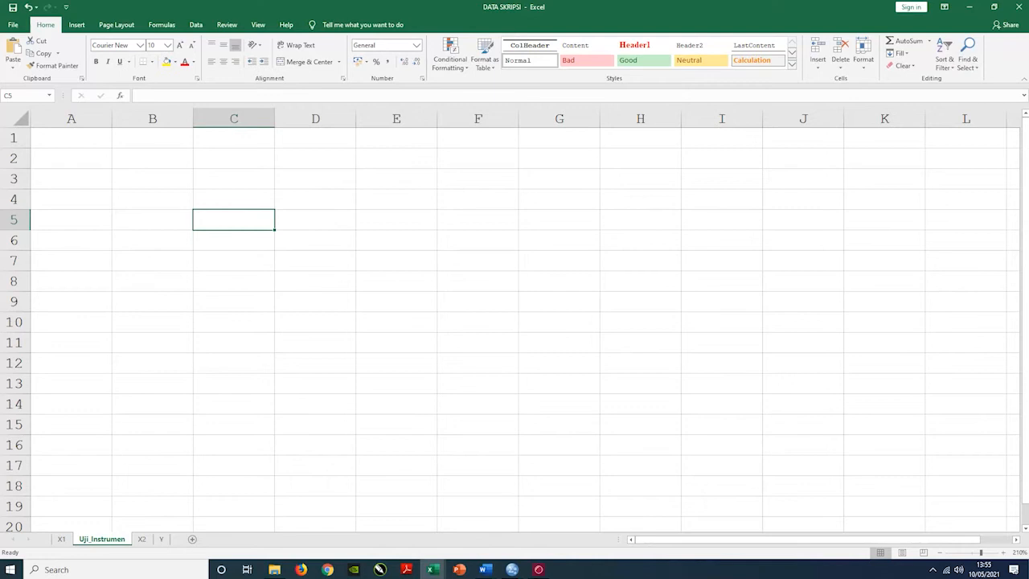
right_click(249, 225)
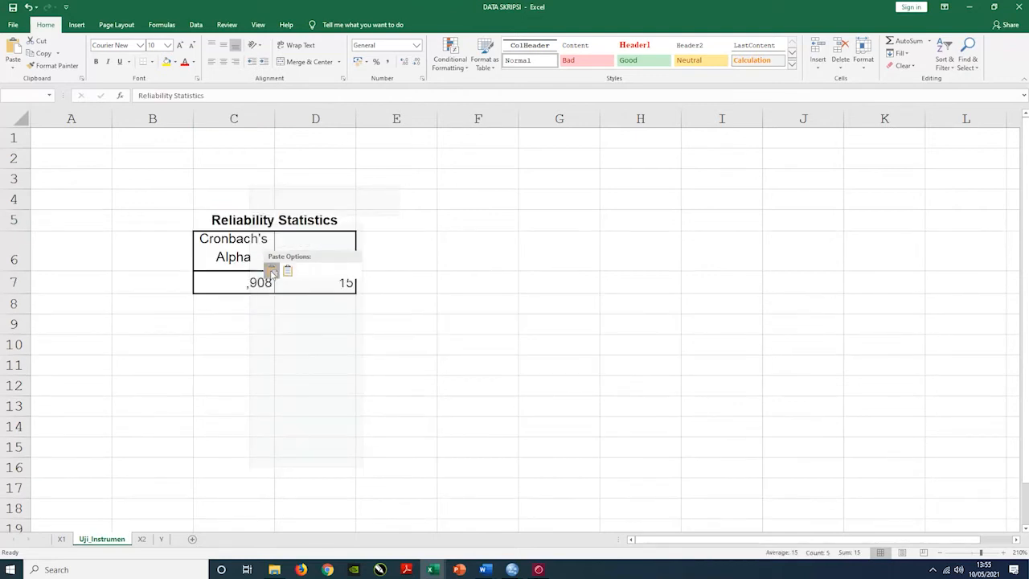
click(271, 271)
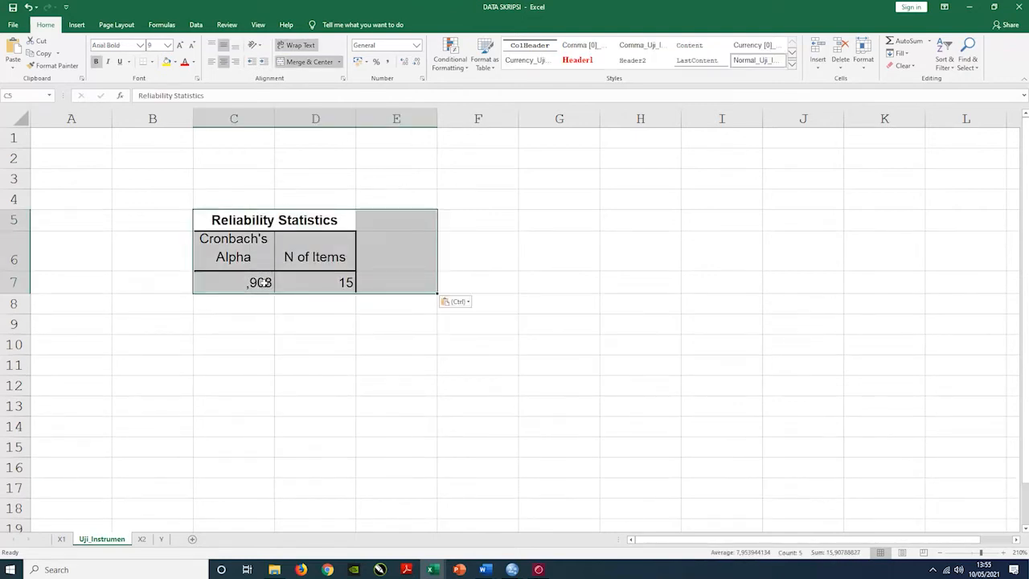
click(274, 220)
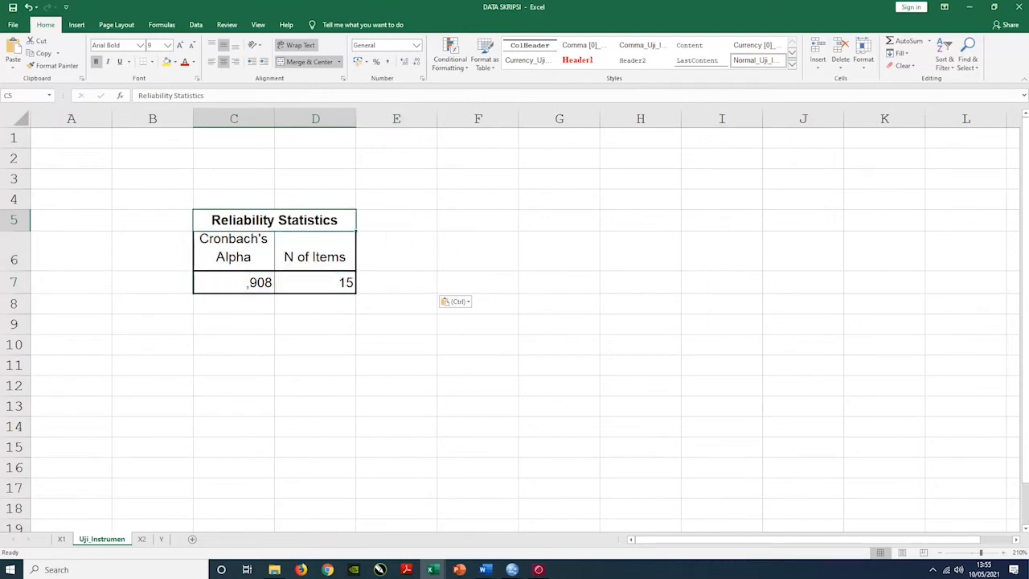
click(233, 257)
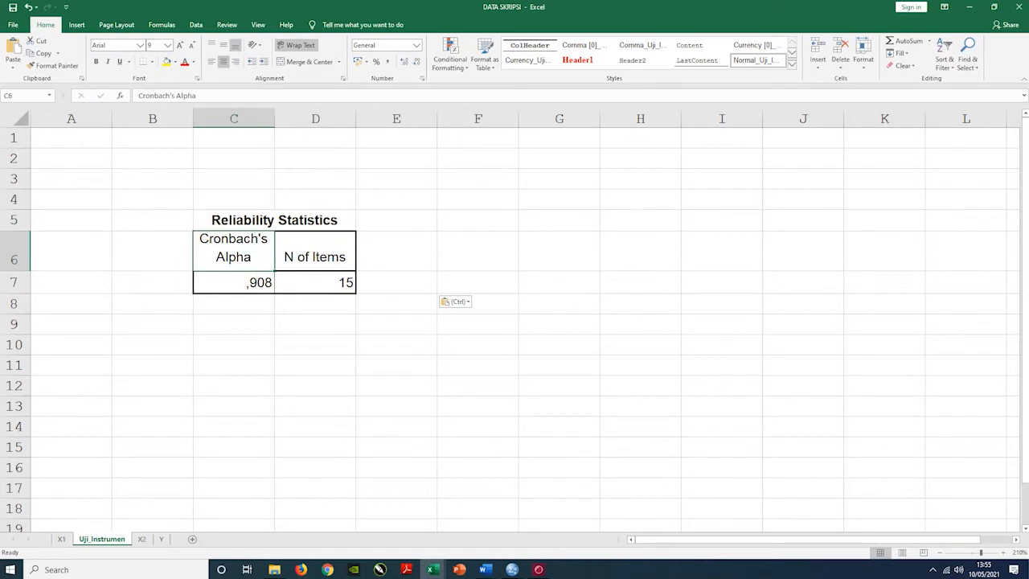
Examine the Cronbach's Alpha and N of Items values in the pasted Reliability Statistics table
click(260, 289)
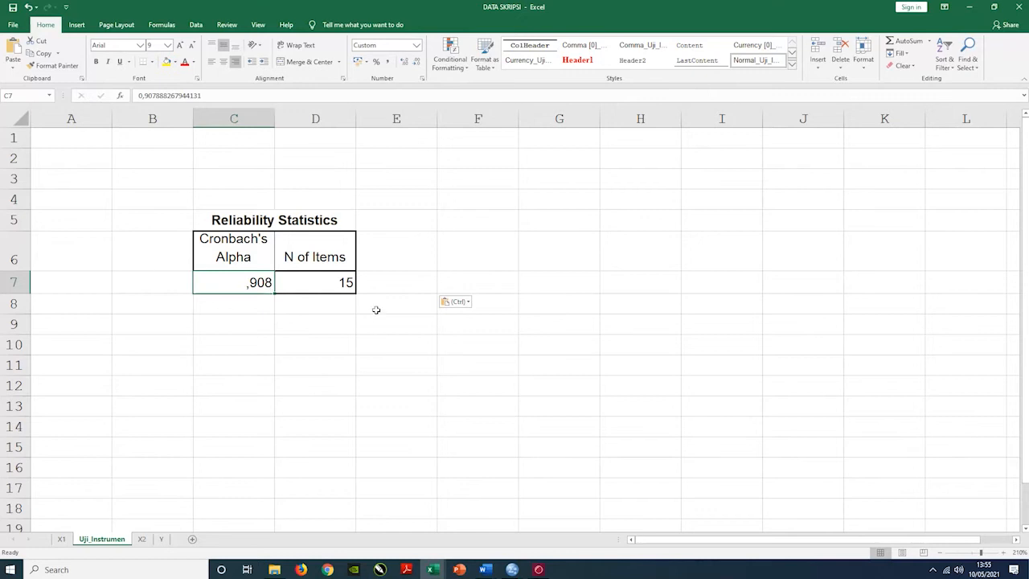
click(345, 281)
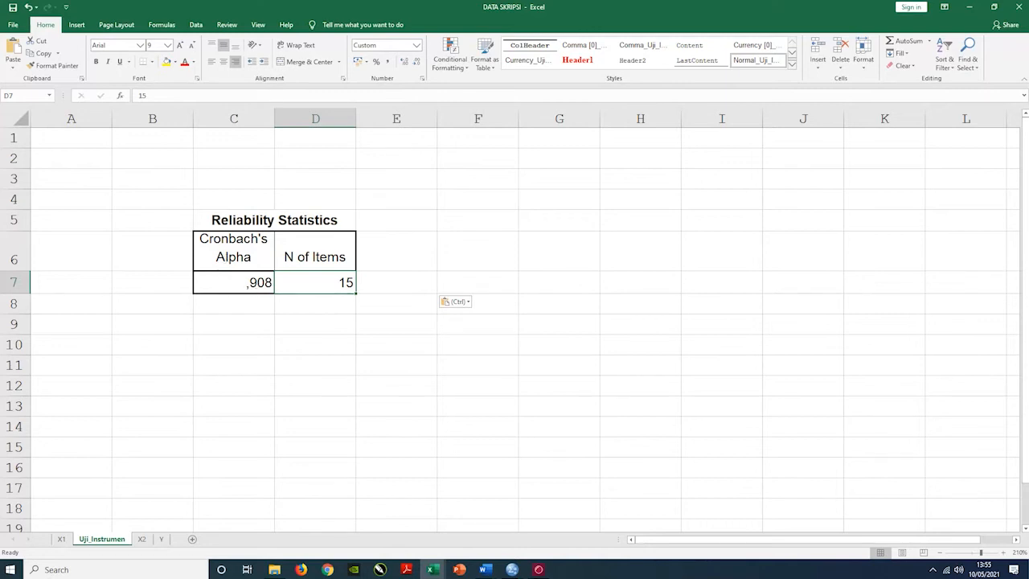
click(248, 282)
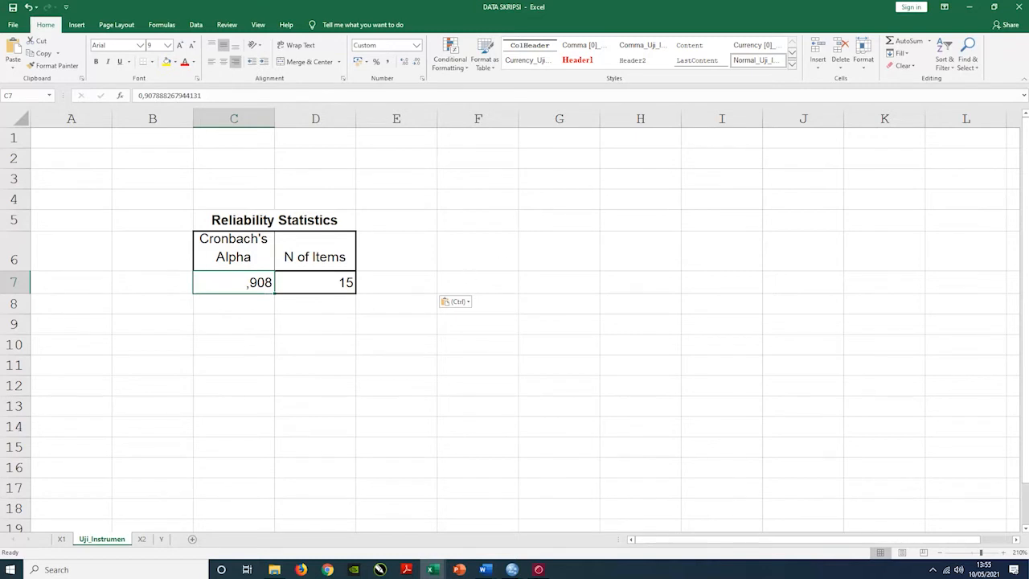
Switch to the SPSS output viewer and copy the Item-Total Statistics table
click(511, 571)
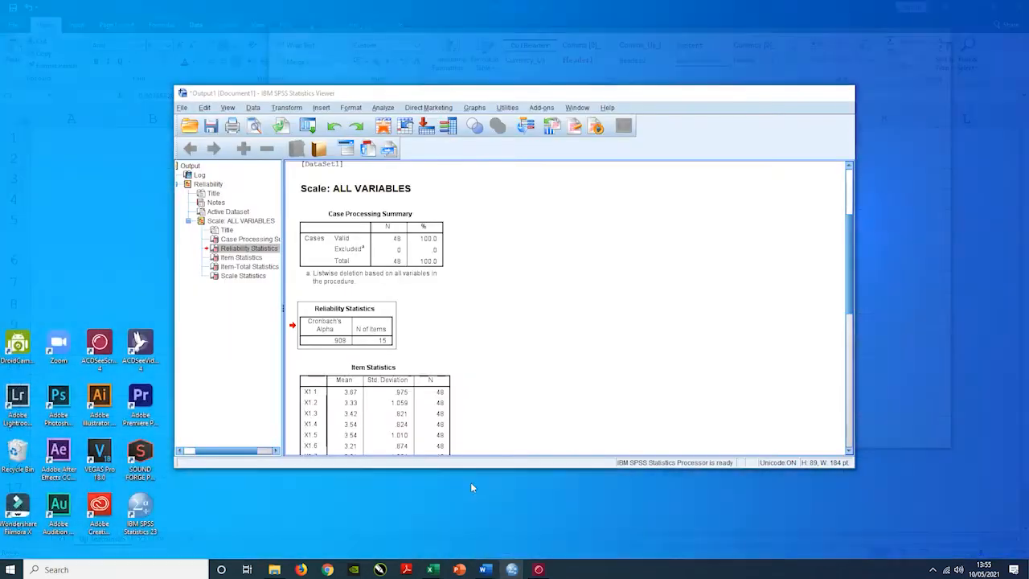
click(471, 486)
click(572, 269)
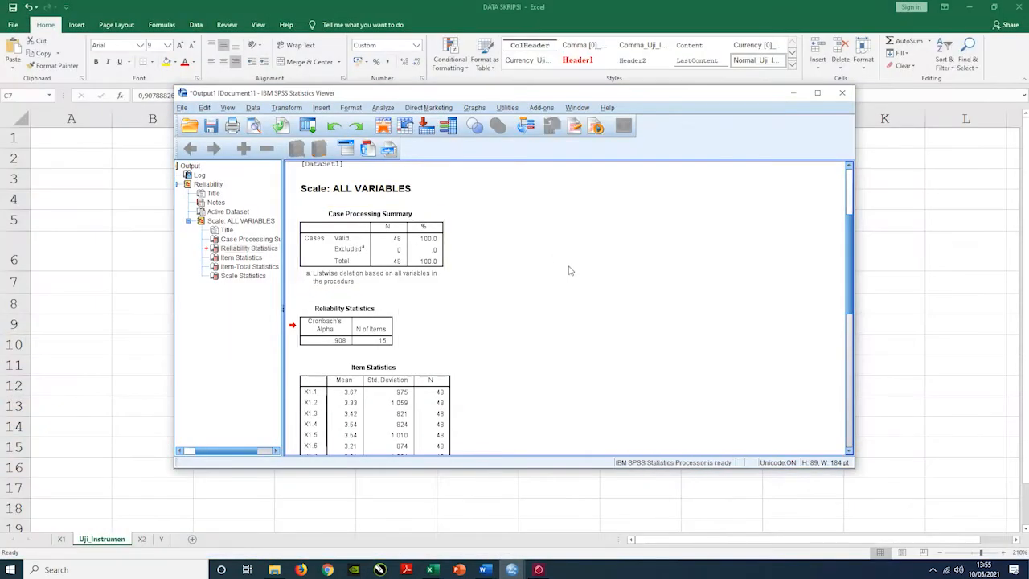
scroll(496, 254, down, 5)
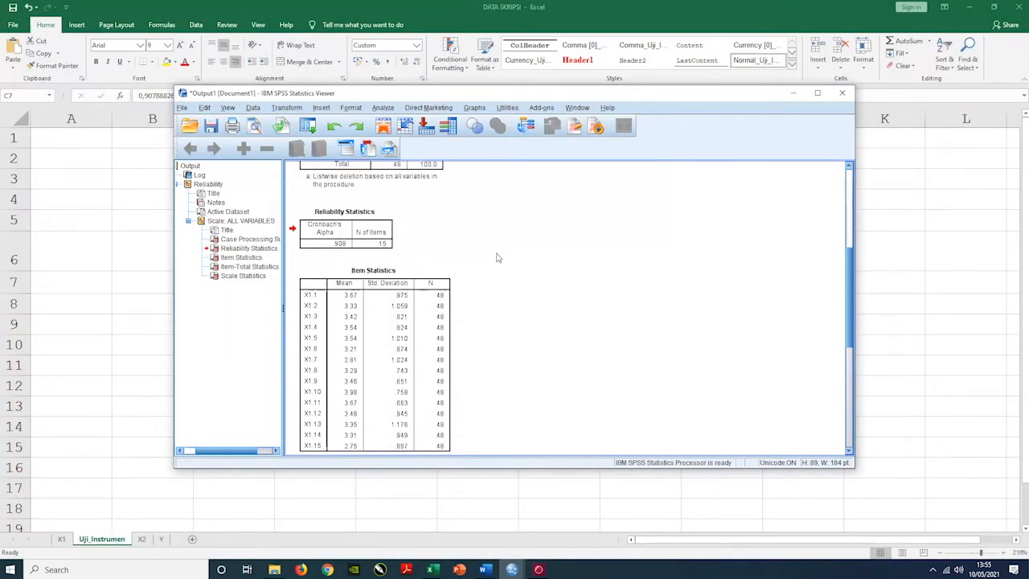
scroll(499, 255, down, 4)
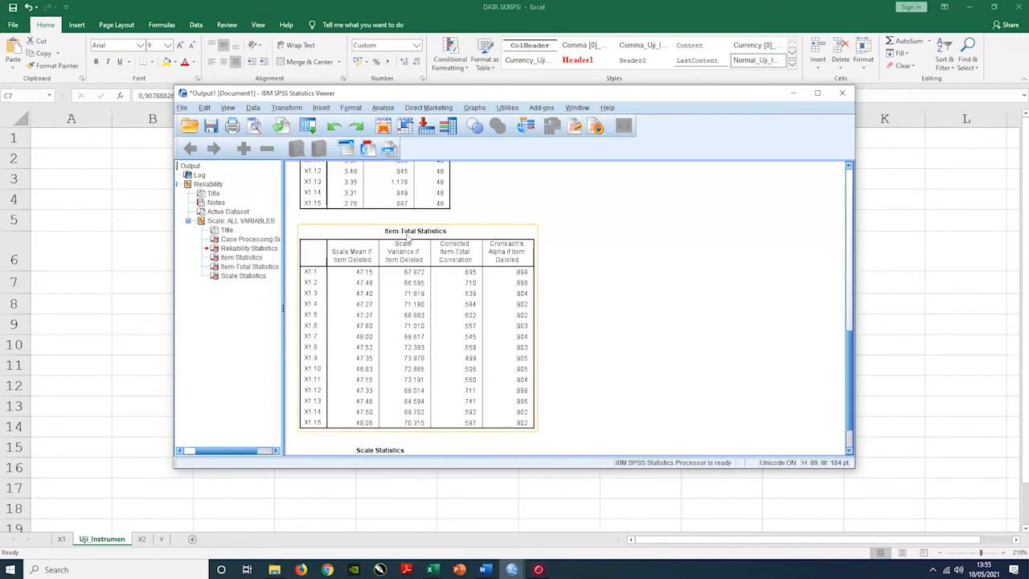
scroll(427, 238, down, 2)
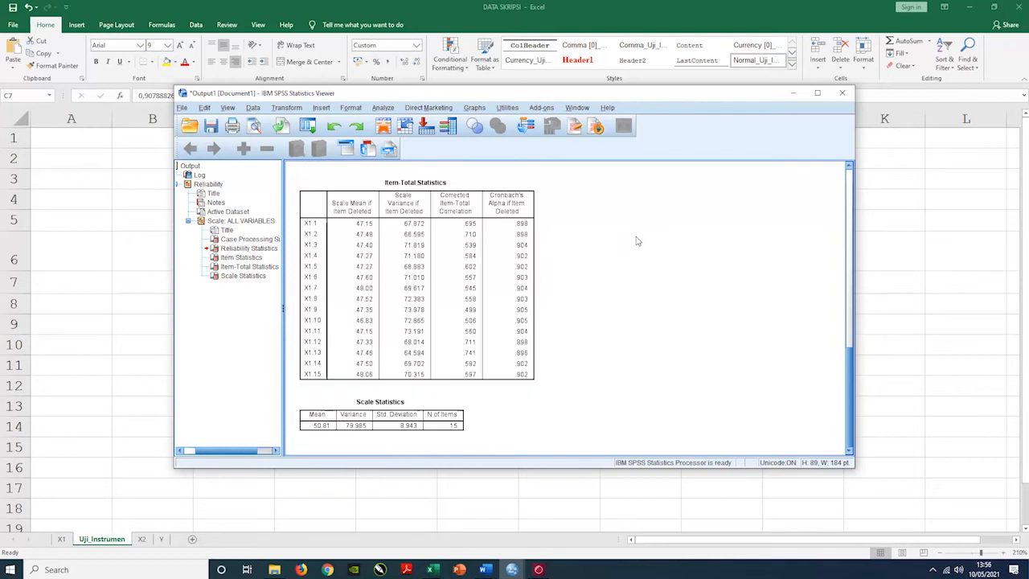
click(441, 249)
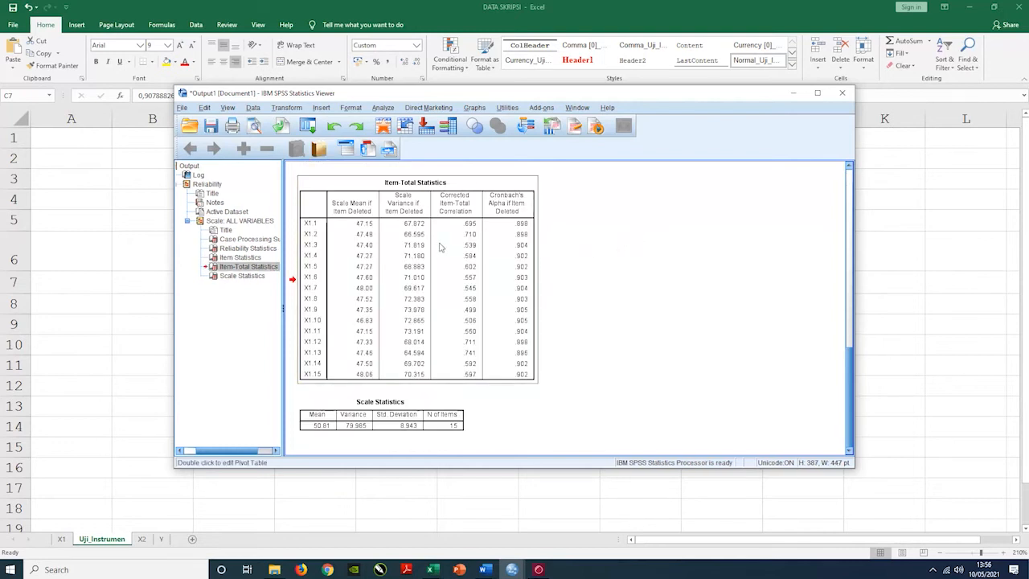
right_click(441, 248)
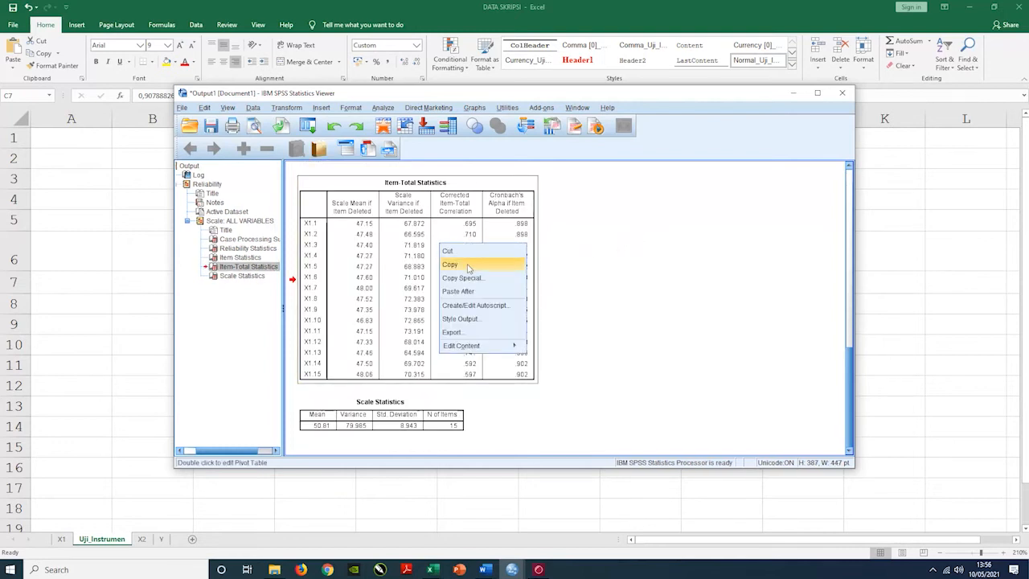
click(469, 267)
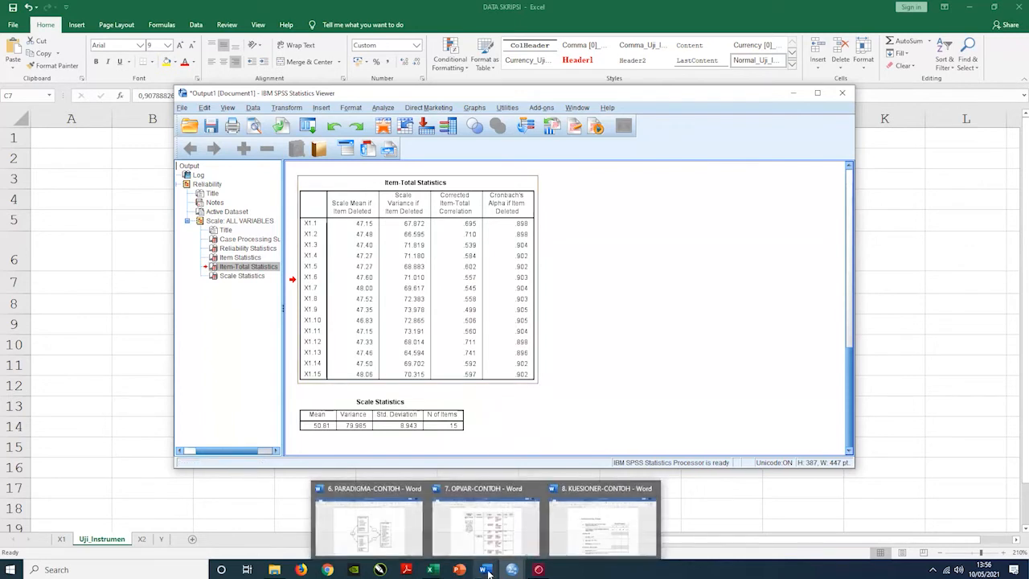
Paste the Item-Total Statistics table at cell G5 of the Excel sheet and bold its item labels and Corrected Item-Total Correlation column
click(512, 569)
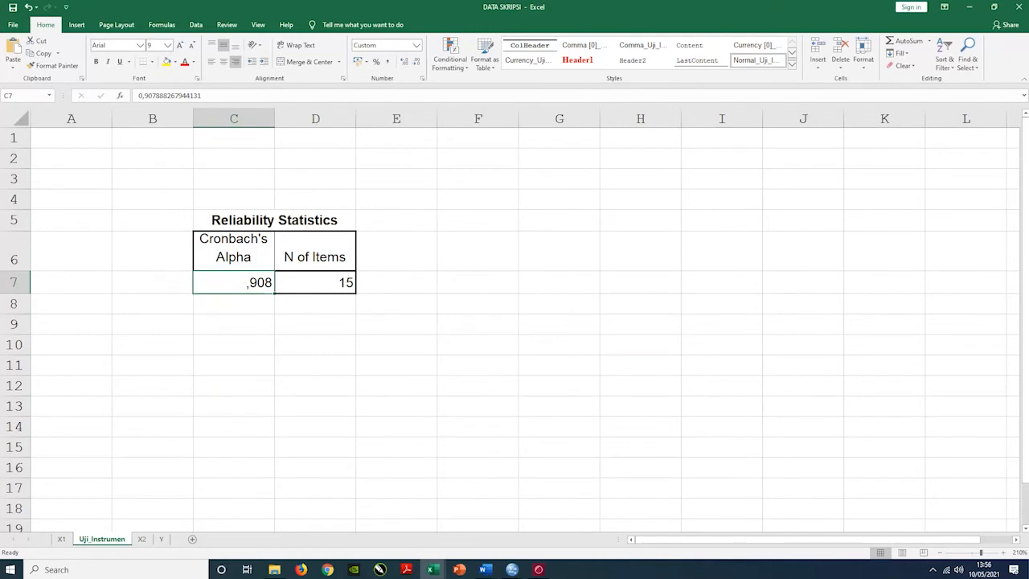
click(563, 220)
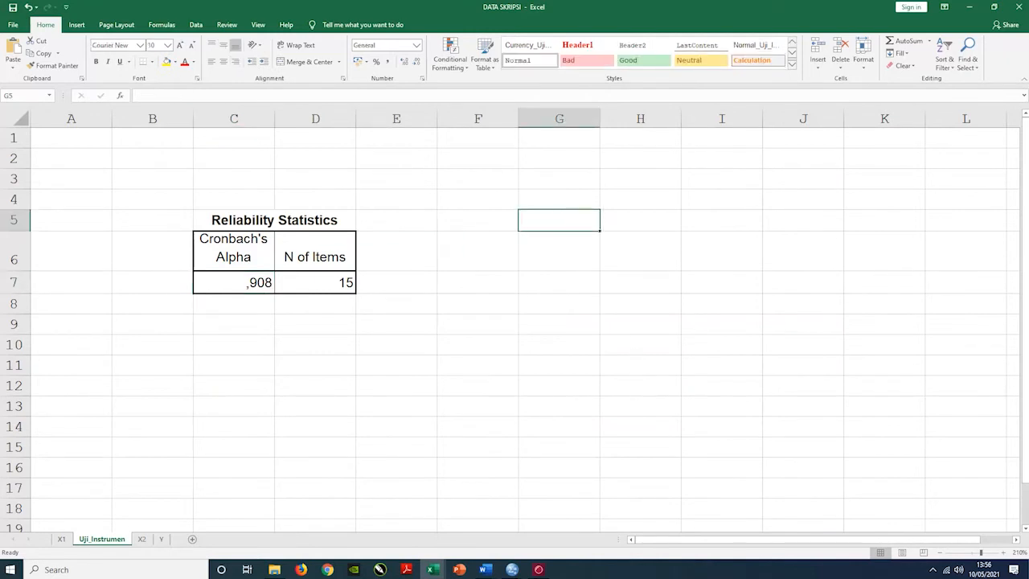
key(ctrl+v)
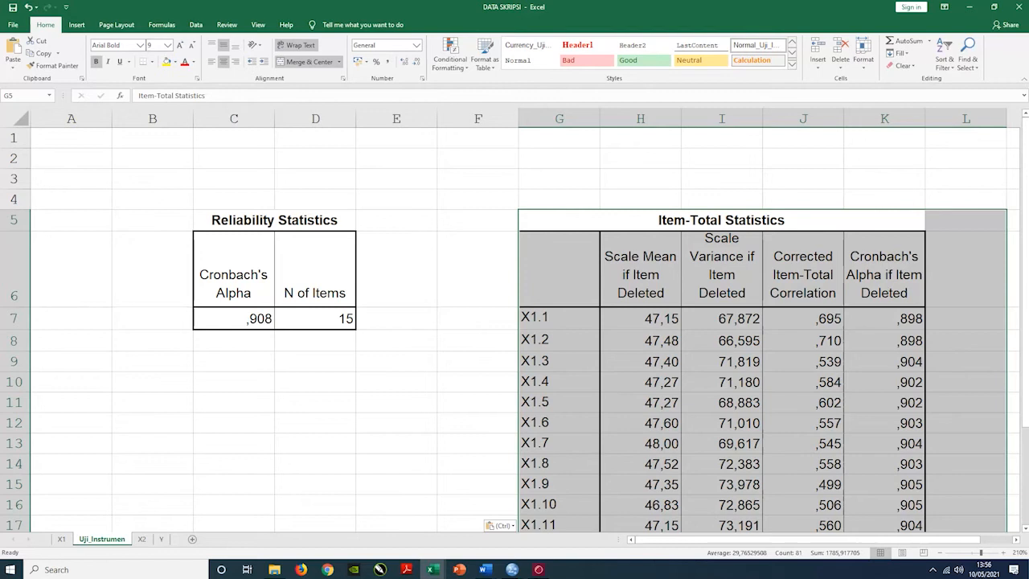
drag(687, 543, 729, 545)
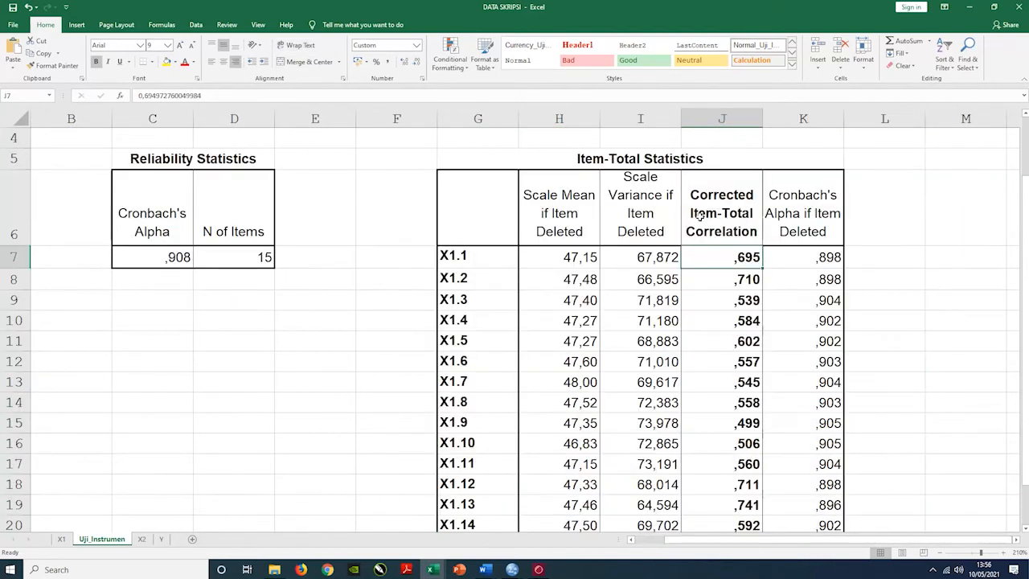
Widen columns H to K so each Item-Total Statistics heading fits on two lines
click(721, 238)
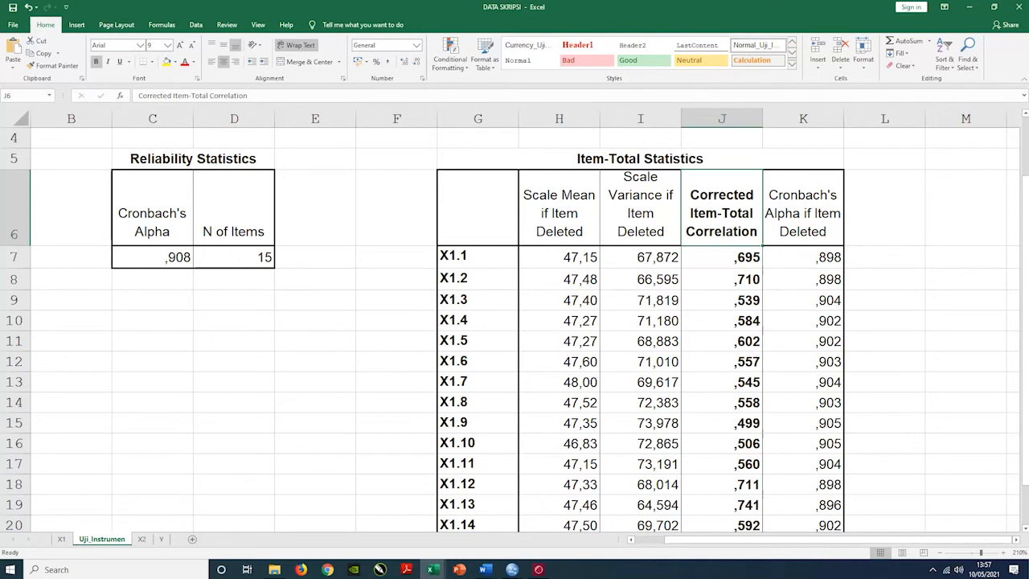
drag(599, 118, 627, 118)
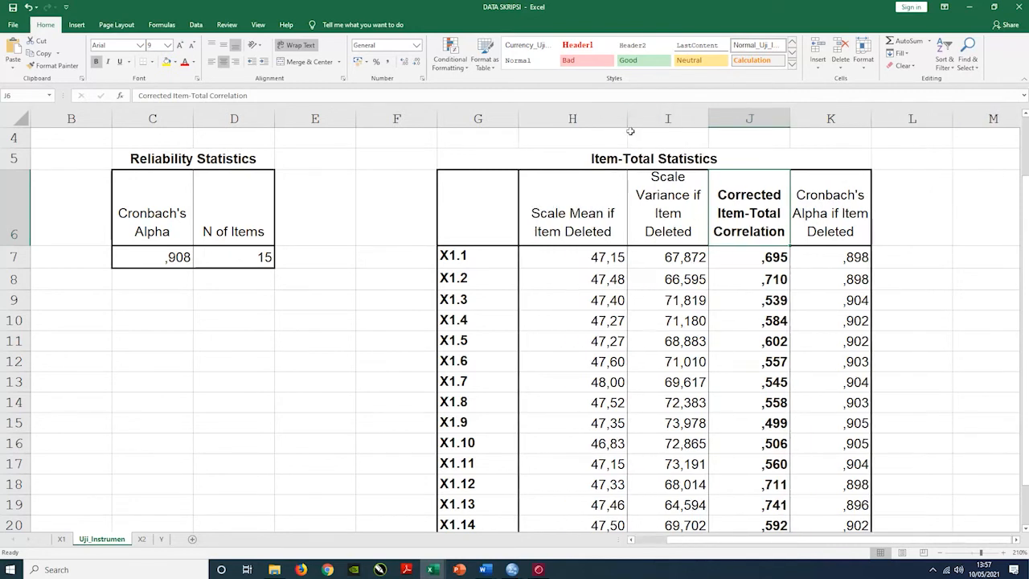
drag(708, 118, 737, 119)
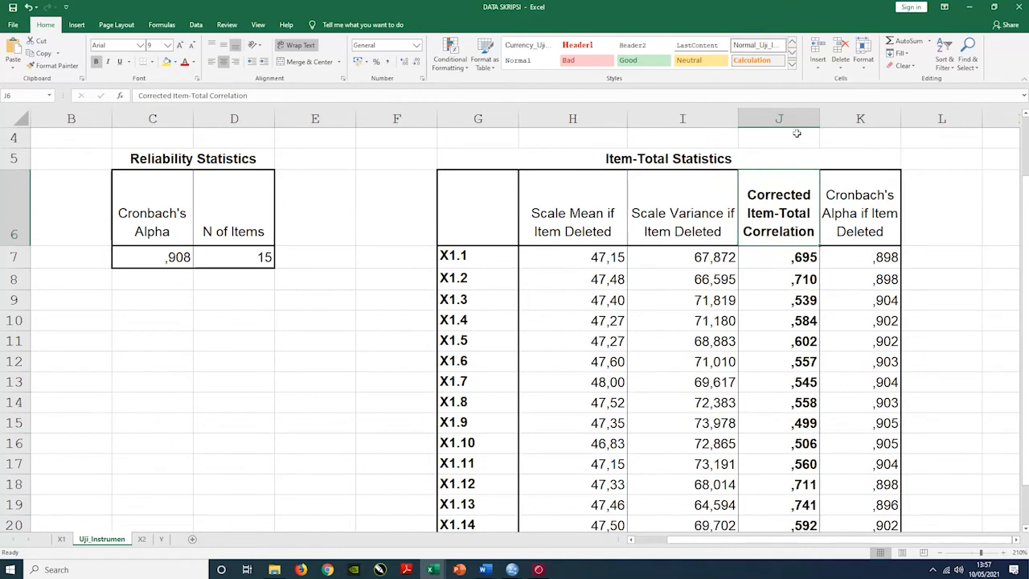
drag(818, 118, 851, 118)
drag(933, 119, 977, 118)
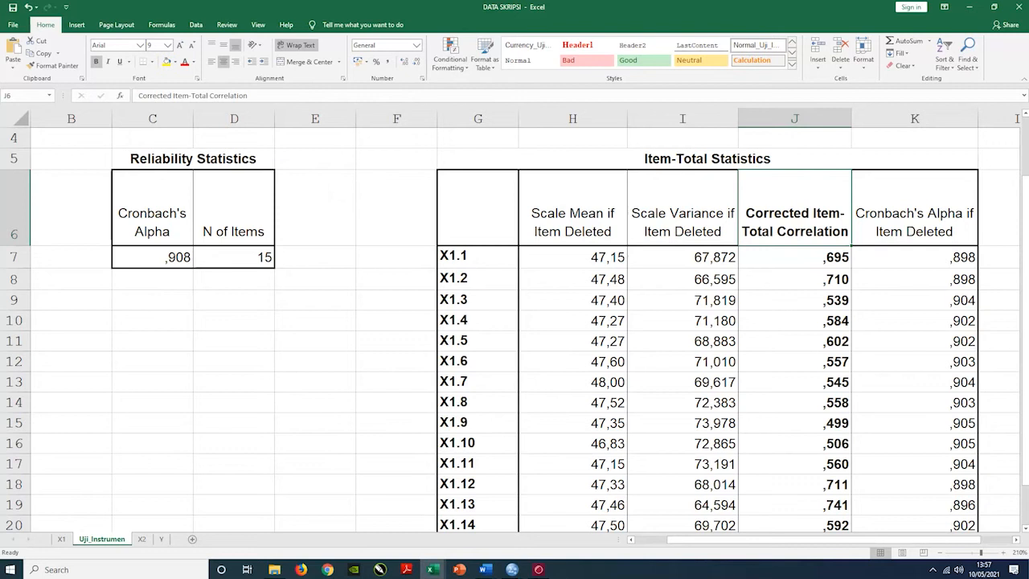
Review the Corrected Item-Total Correlation values in column J from item X1.1 down to X1.15
click(803, 261)
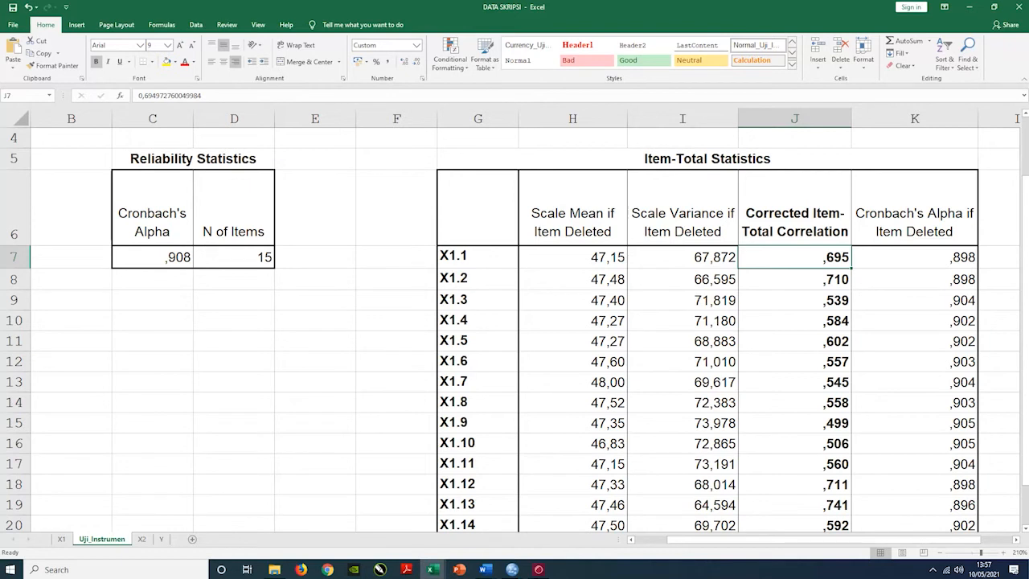
click(816, 282)
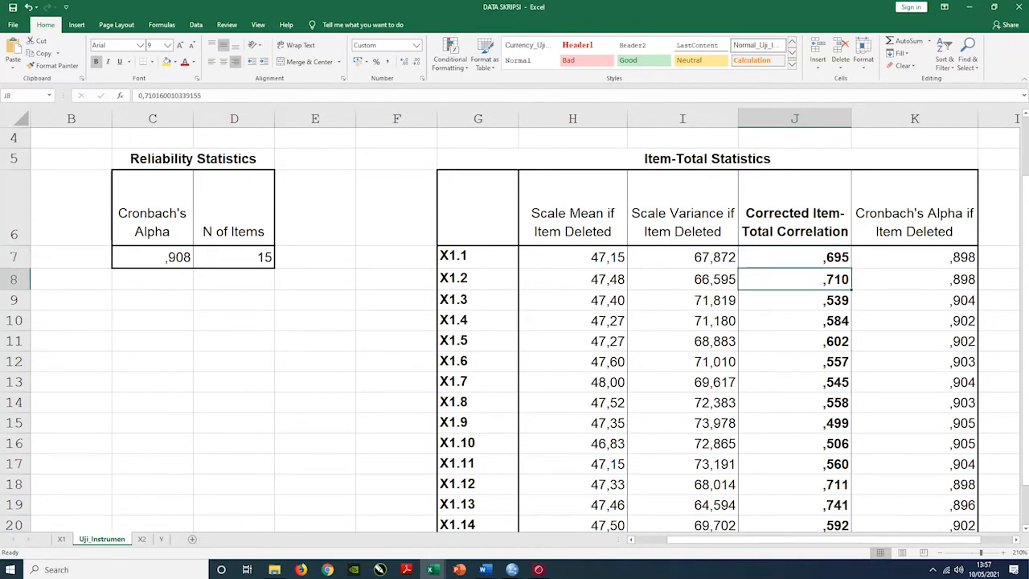
click(803, 310)
scroll(804, 310, down, 3)
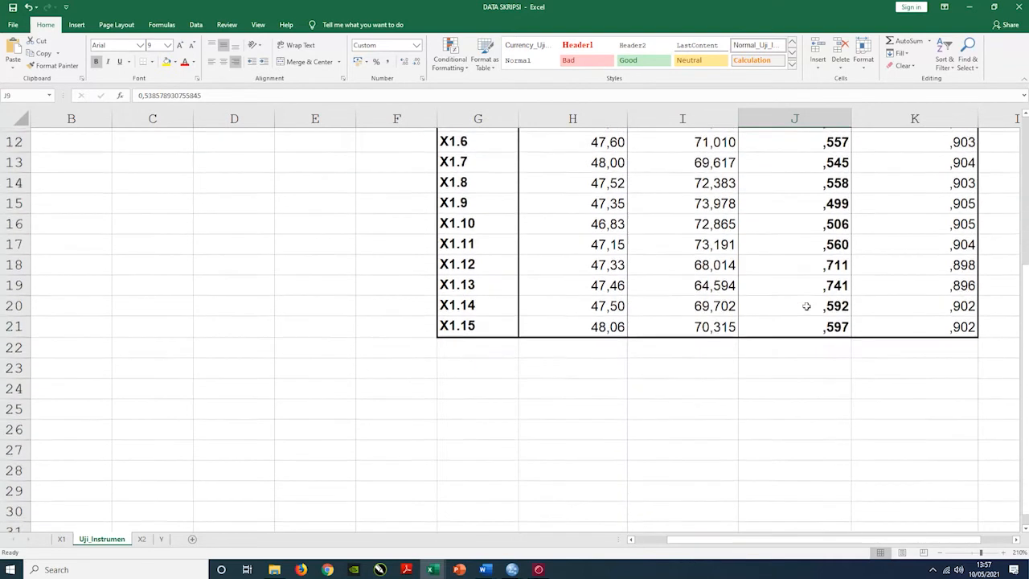
scroll(831, 296, up, 3)
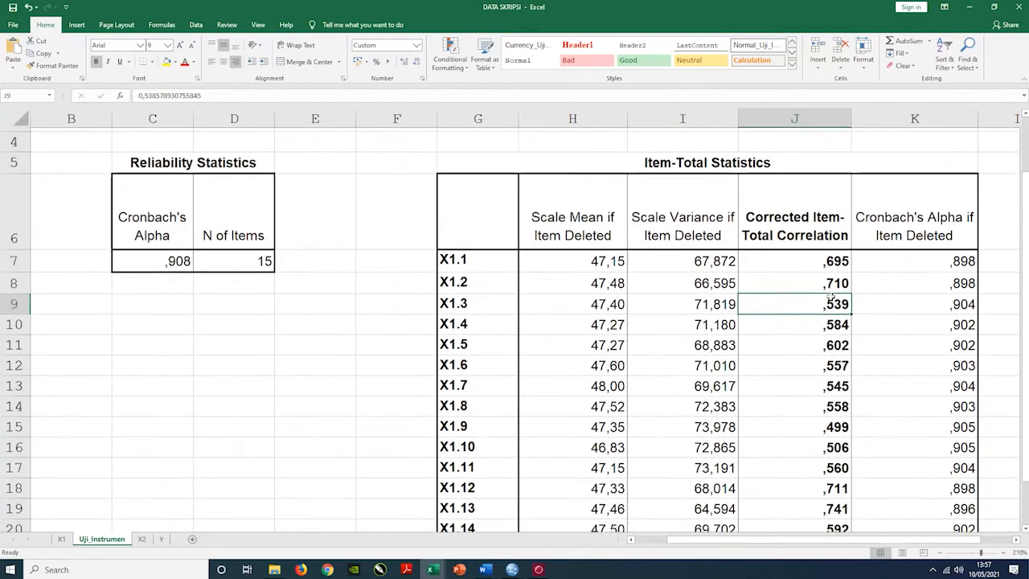
scroll(832, 296, down, 2)
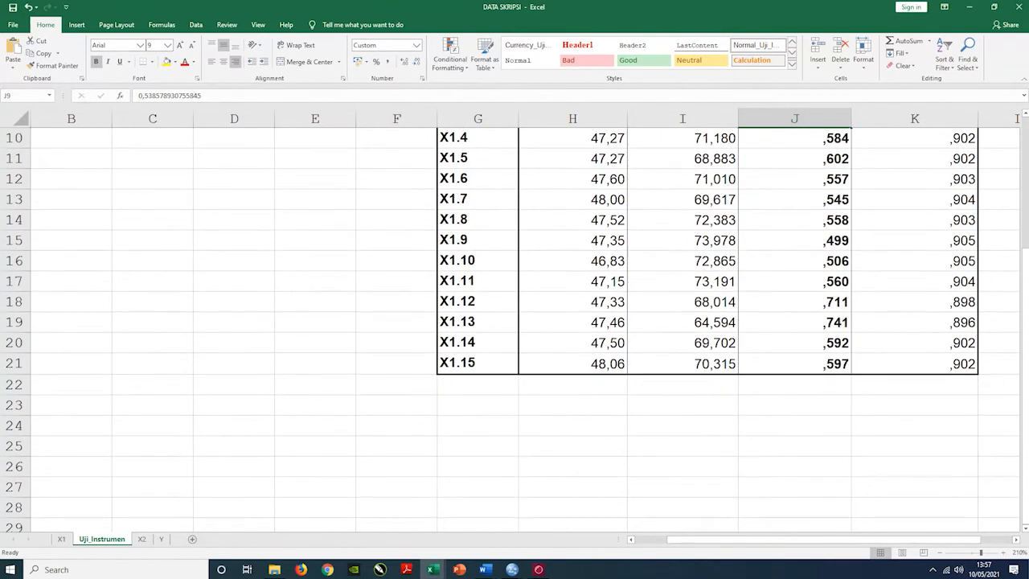
click(822, 367)
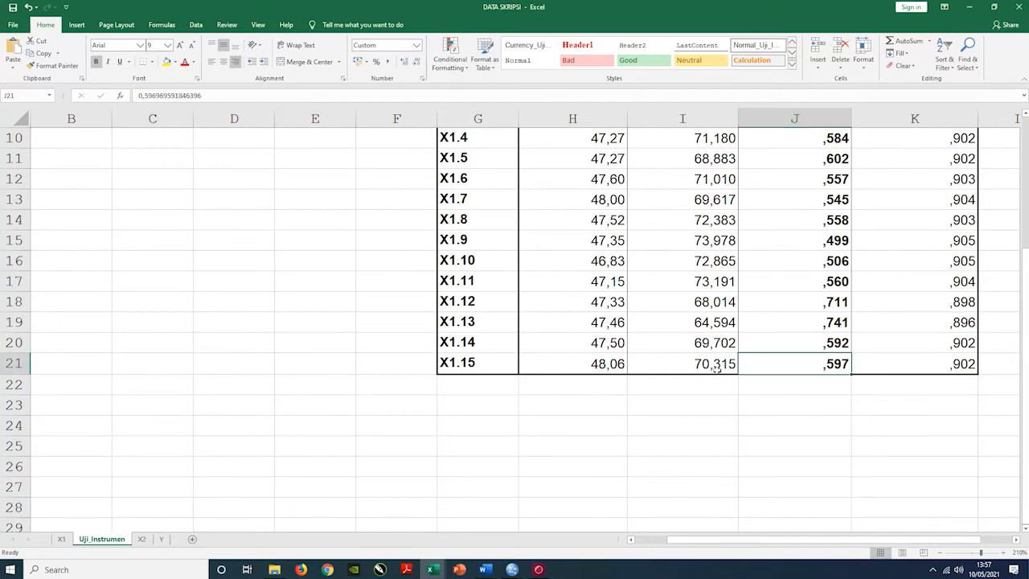
scroll(474, 331, up, 3)
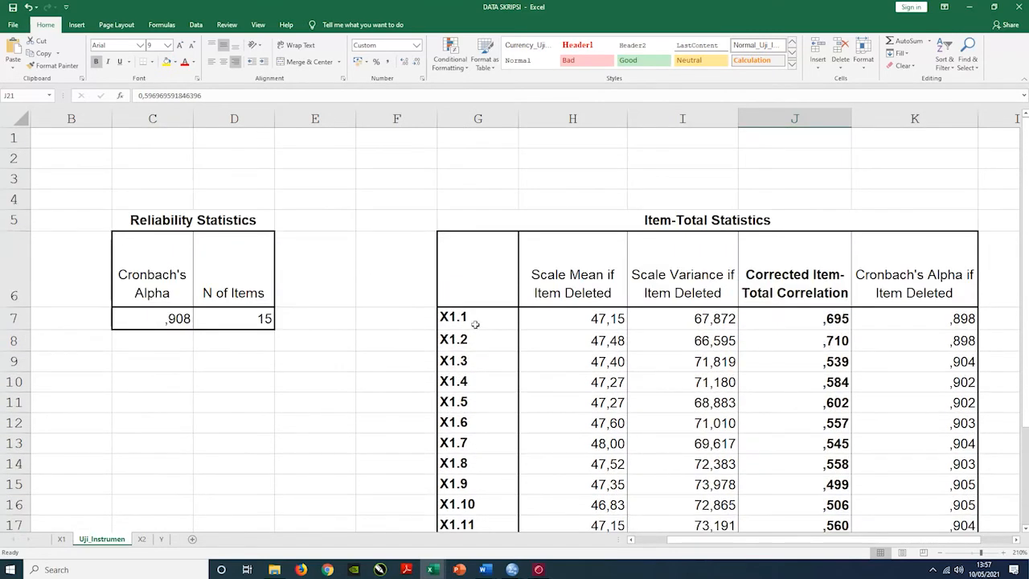
Check the item labels from X1.1 to X1.15 against their values in the Corrected Item-Total Correlation column
click(477, 325)
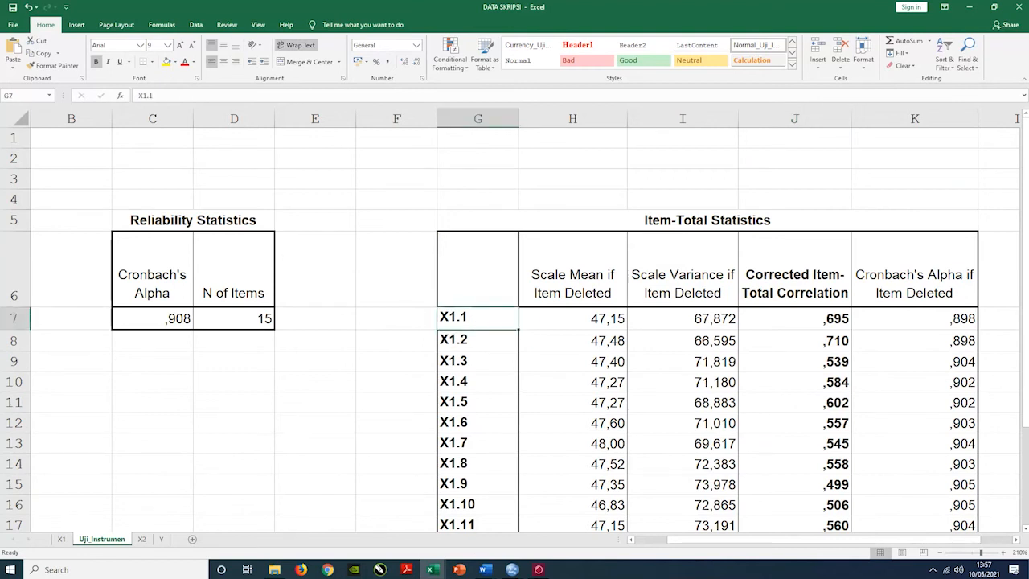
scroll(471, 321, down, 2)
click(471, 319)
scroll(487, 326, down, 4)
click(488, 244)
click(828, 246)
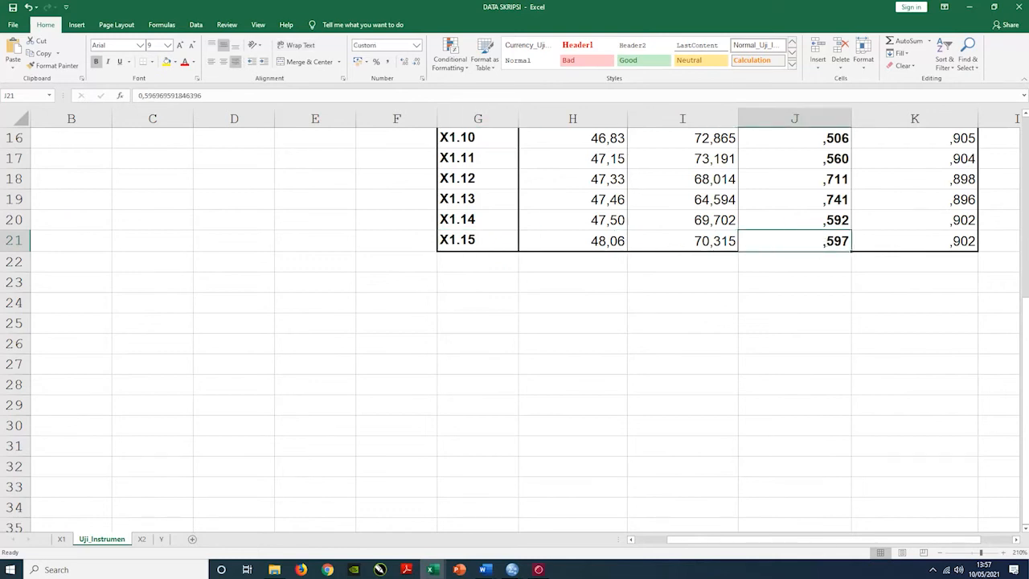
scroll(514, 329, up, 4)
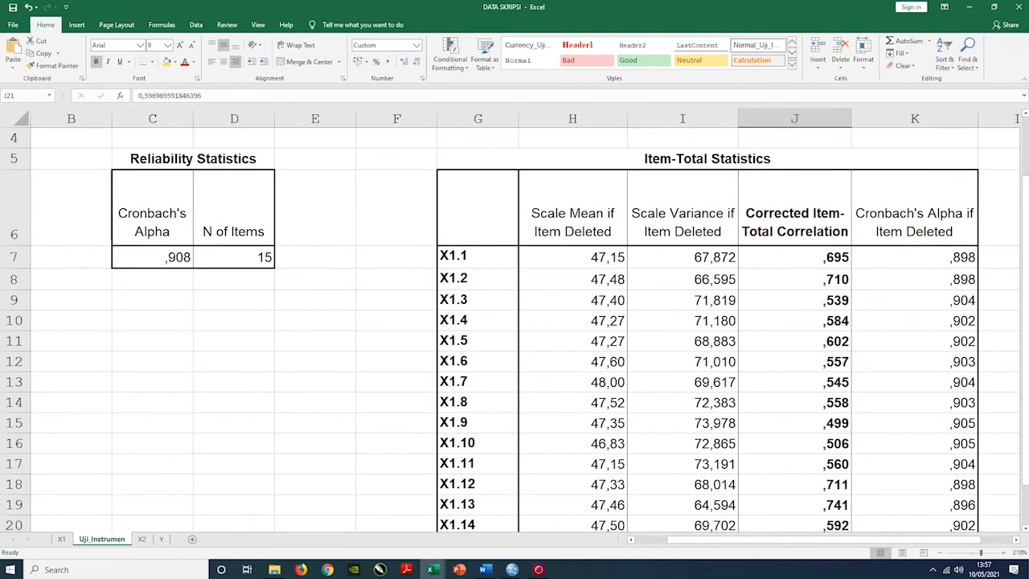
scroll(466, 412, down, 1)
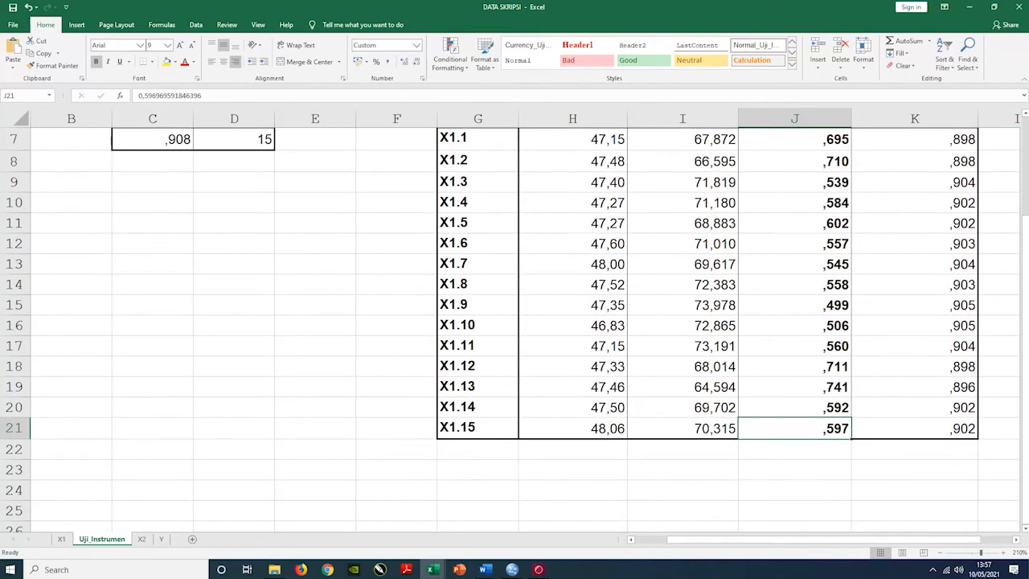
Compare the Corrected Item-Total Correlation of items X1.5, X1.10 and X1.15, and check X1.15's Cronbach's Alpha if Item Deleted
click(462, 222)
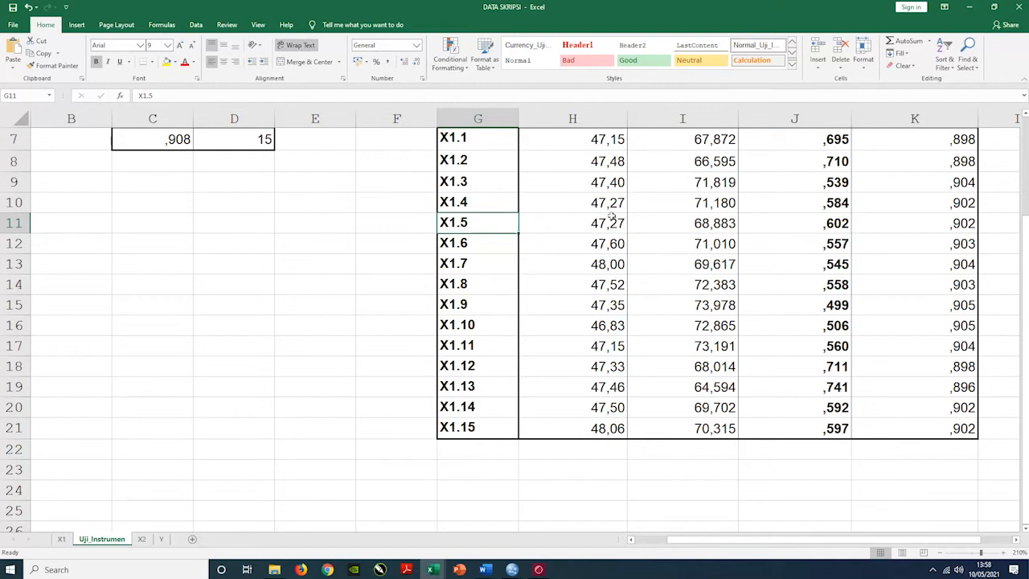
click(809, 223)
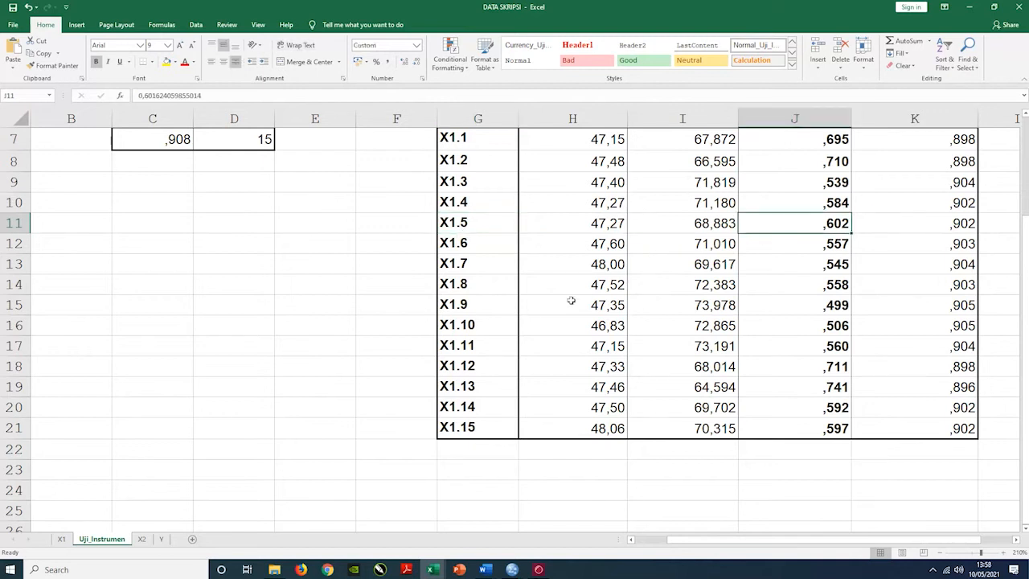
click(474, 326)
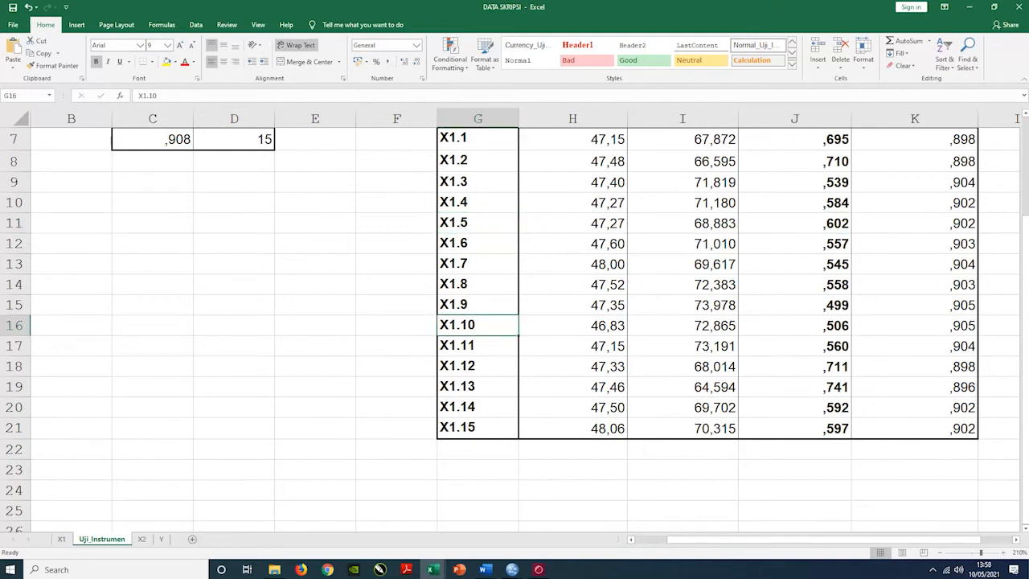
click(791, 325)
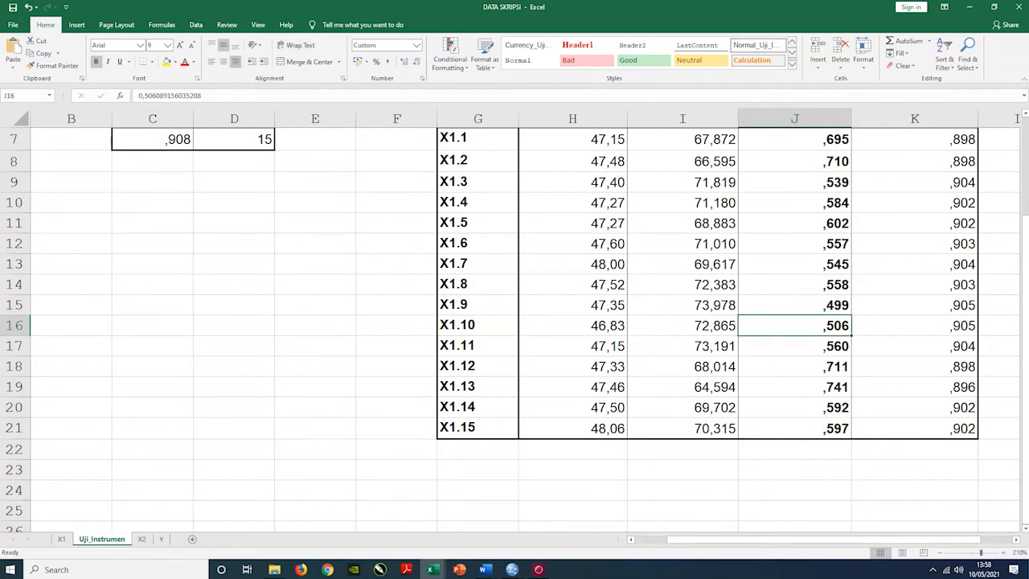
click(454, 428)
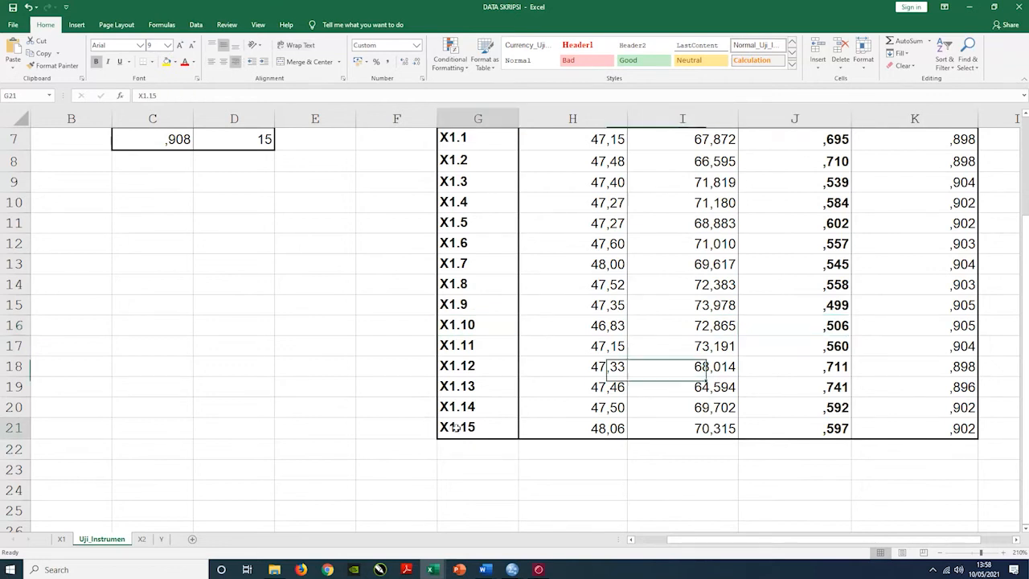
click(818, 430)
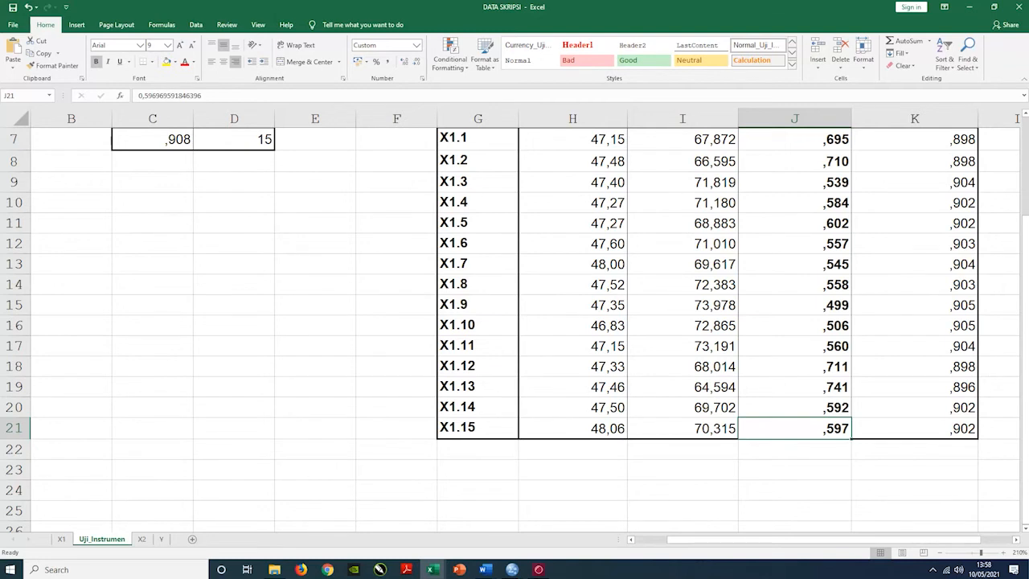
scroll(828, 418, up, 1)
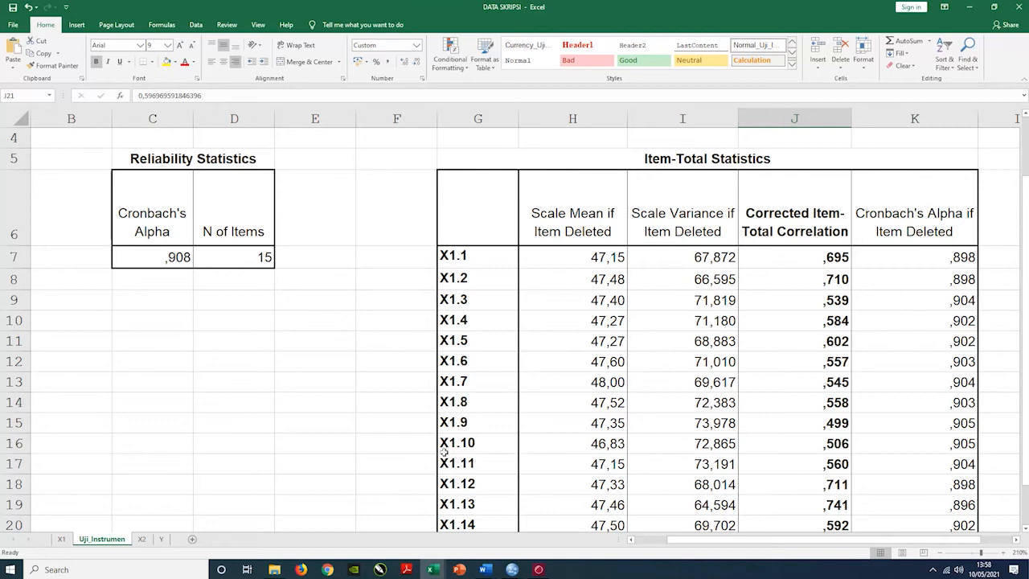
scroll(774, 420, down, 2)
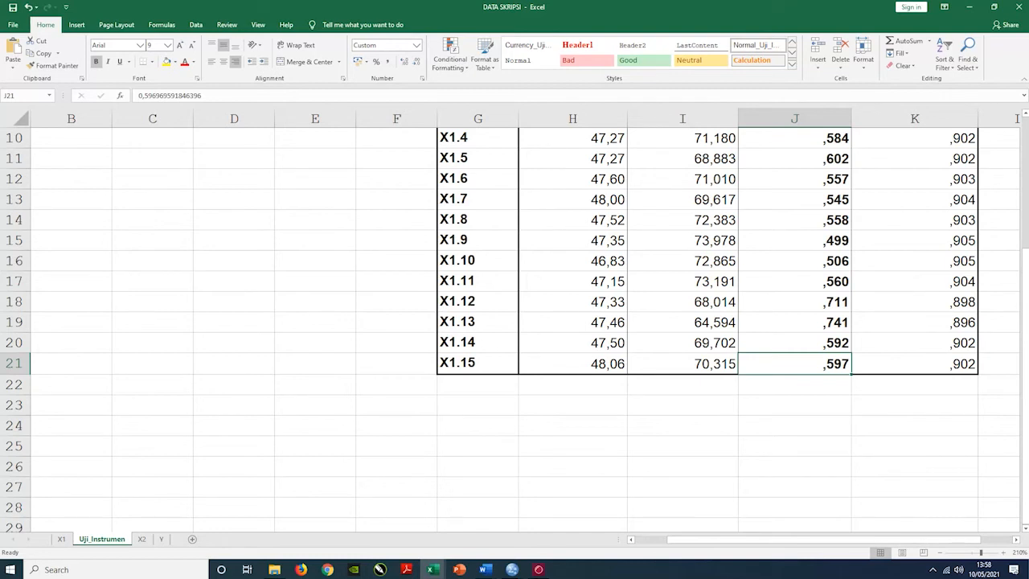
click(941, 368)
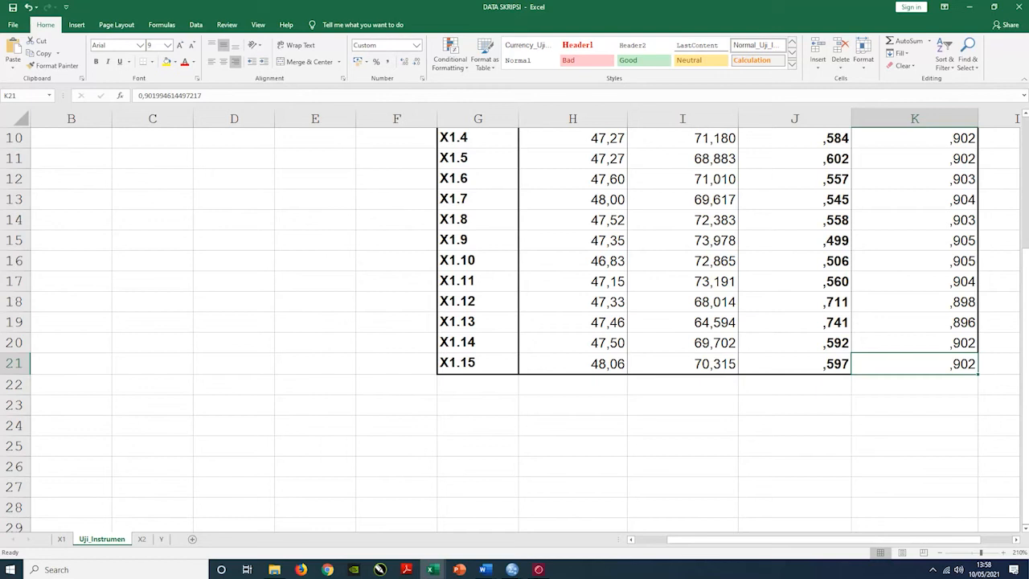
scroll(468, 357, up, 2)
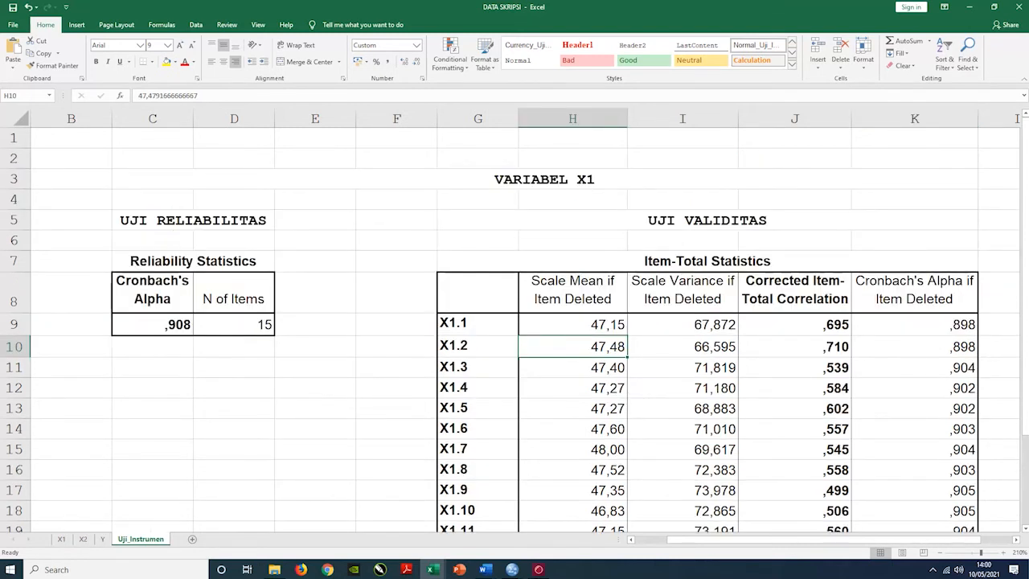
Review the UJI VALIDITAS section and the Cronbach's Alpha value in the Reliability Statistics table for VARIABEL X1
click(723, 225)
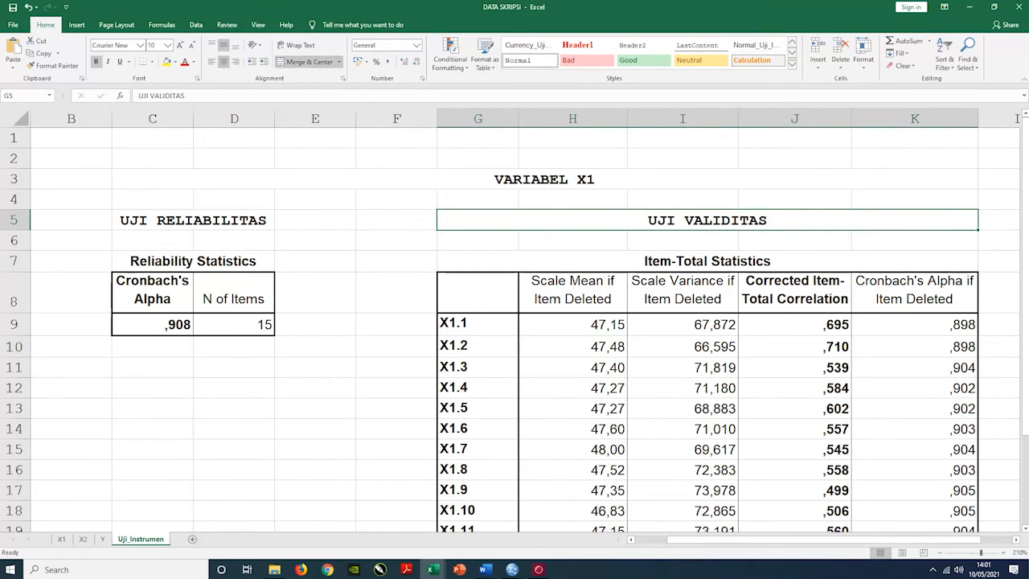
click(466, 329)
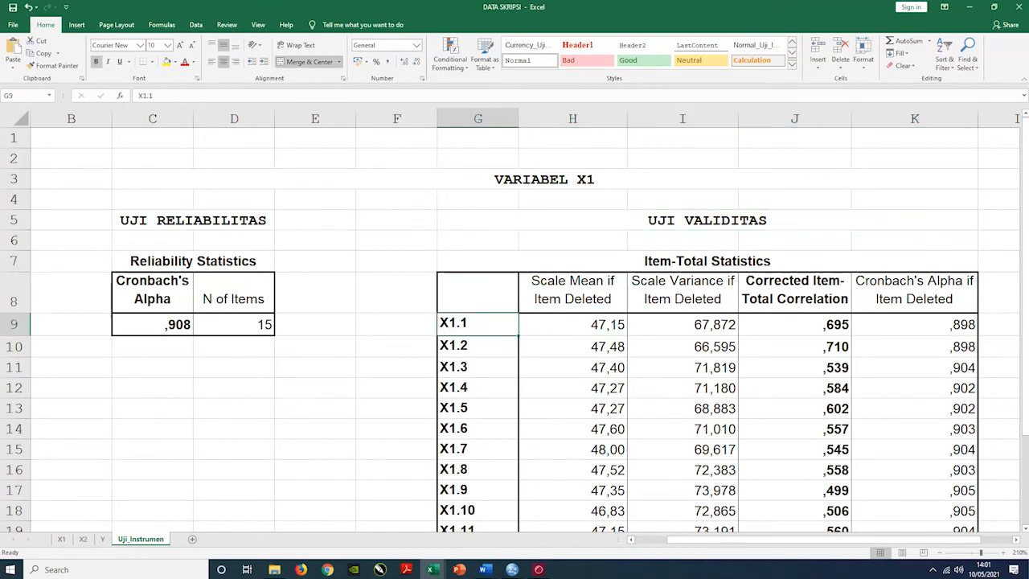
click(165, 266)
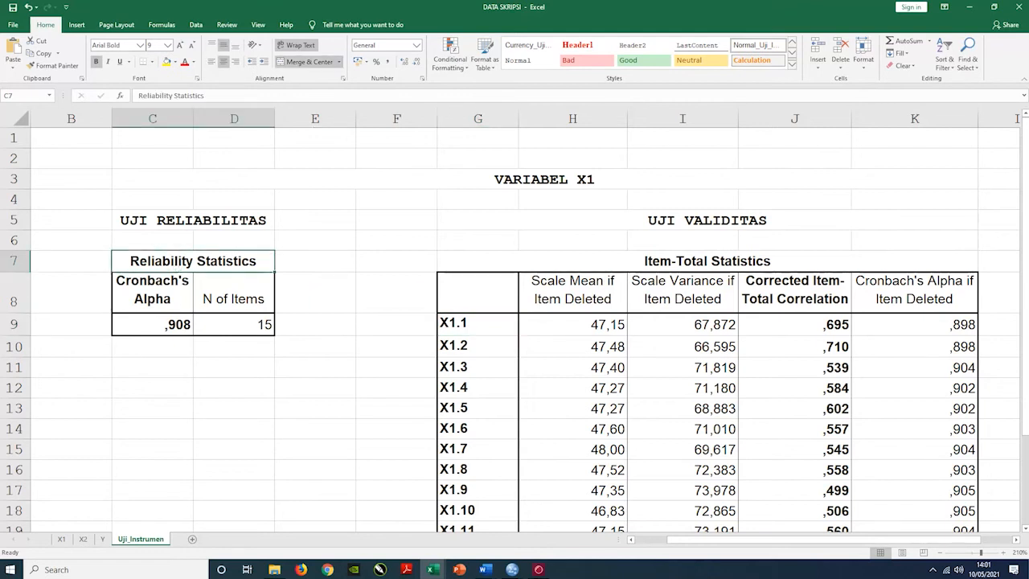
click(114, 305)
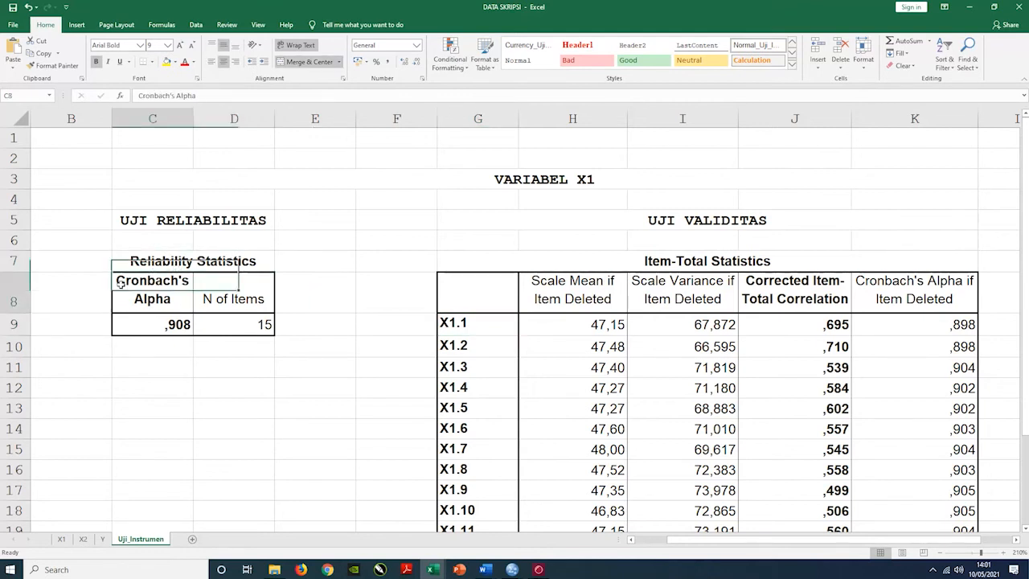
click(184, 326)
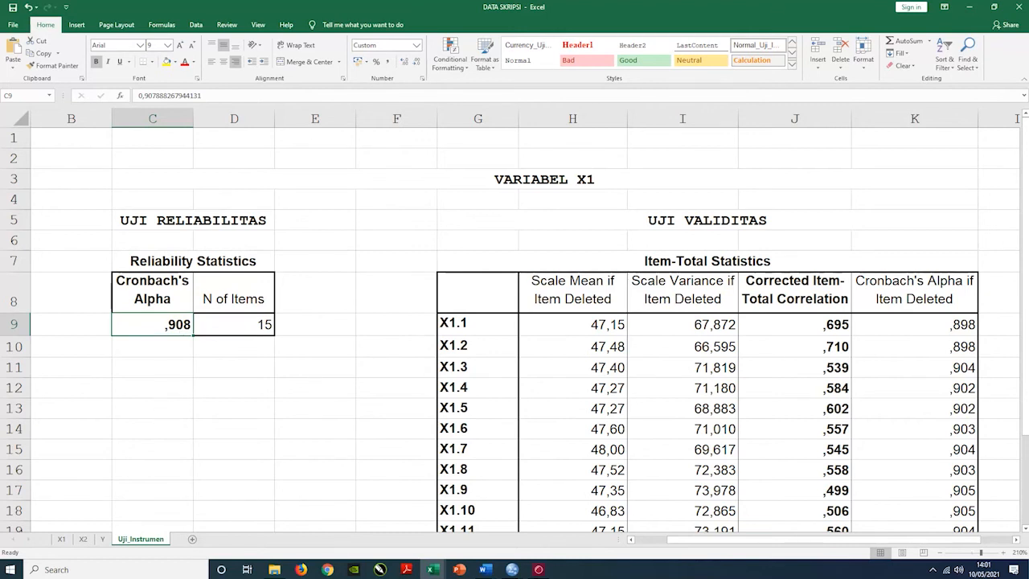
Enter the reliability conclusion "0,98 > 0,7 (RELIABEL)" in cell C12, below the Reliability Statistics table
click(162, 390)
text(0,98)
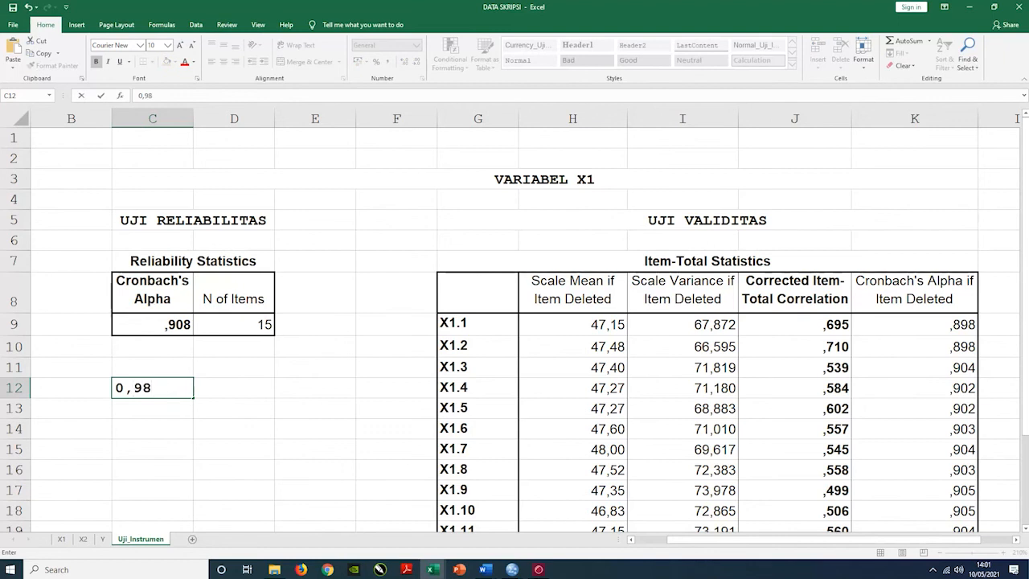
text( > 0,7 (RELIABEL)
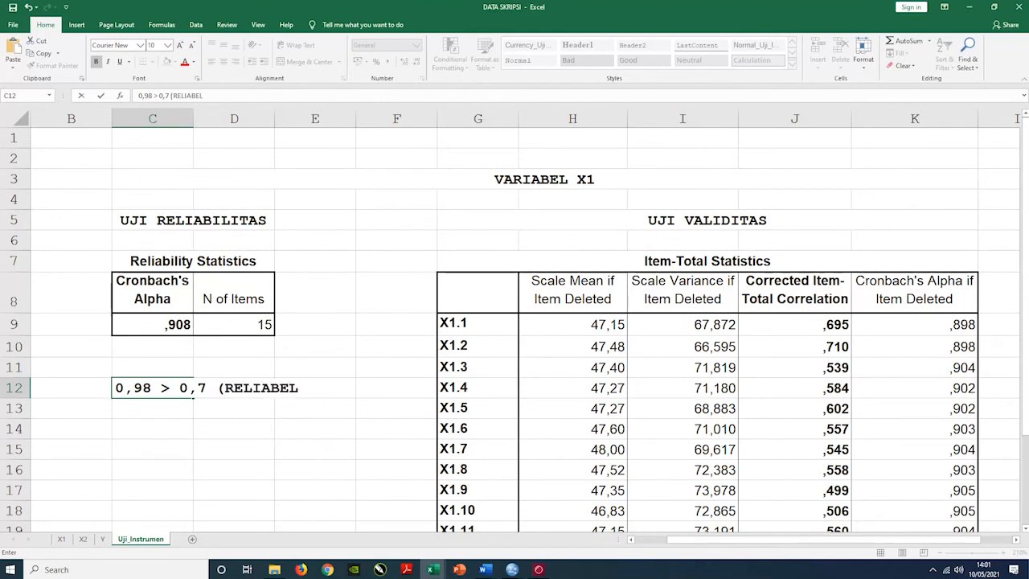
text())
click(278, 432)
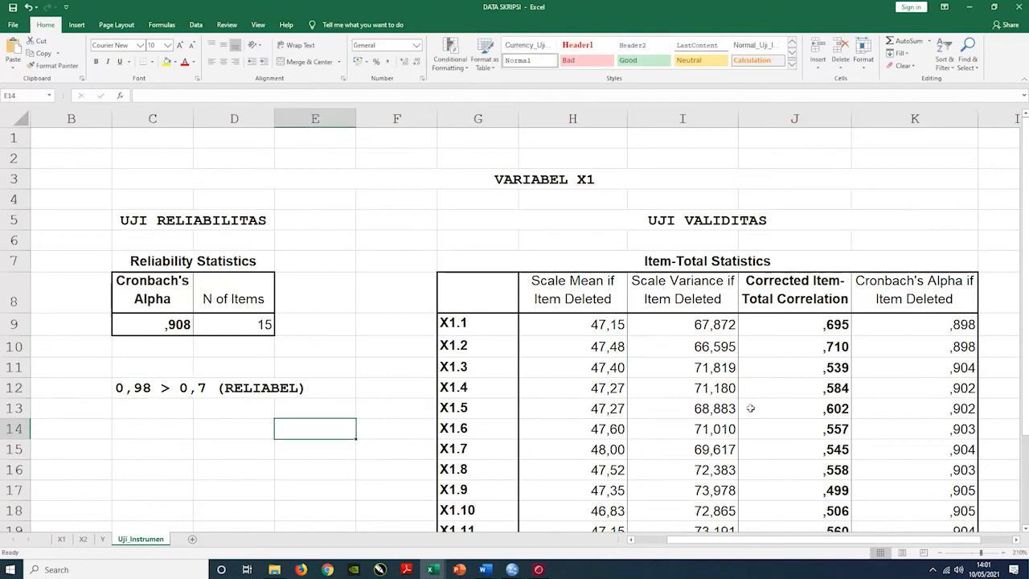
Enter the validity conclusion "CITC > 0,3 (SEMUA ITEM PERNYATAAN VALID" in cell G25, below the Item-Total Statistics table
scroll(599, 352, down, 5)
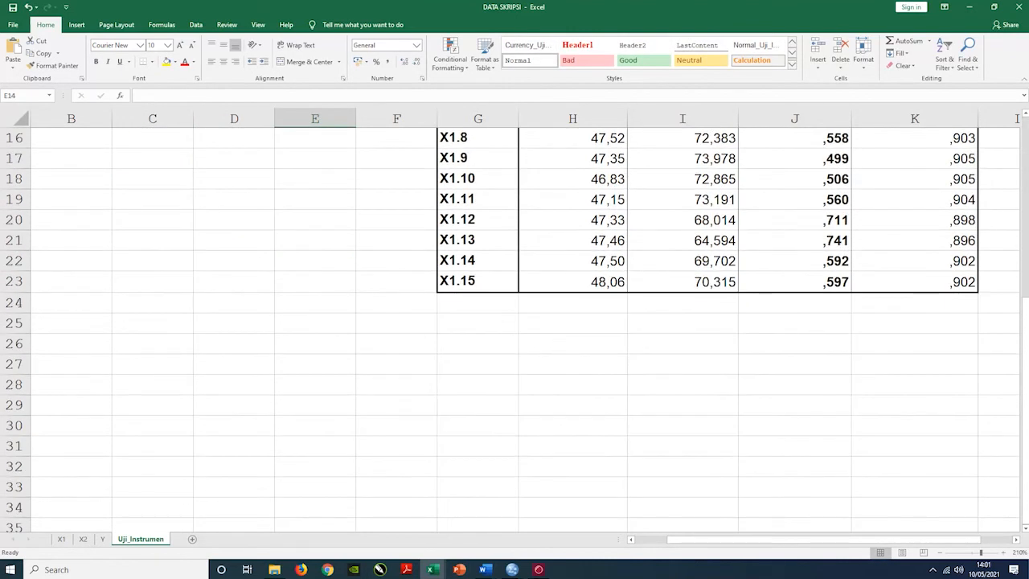
click(478, 323)
scroll(635, 335, up, 4)
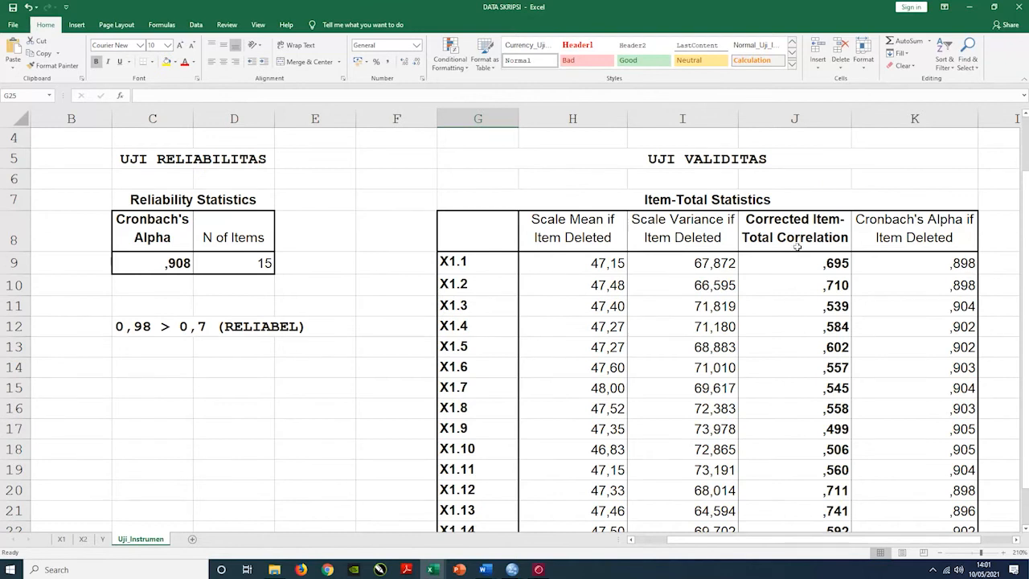
scroll(573, 195, up, 1)
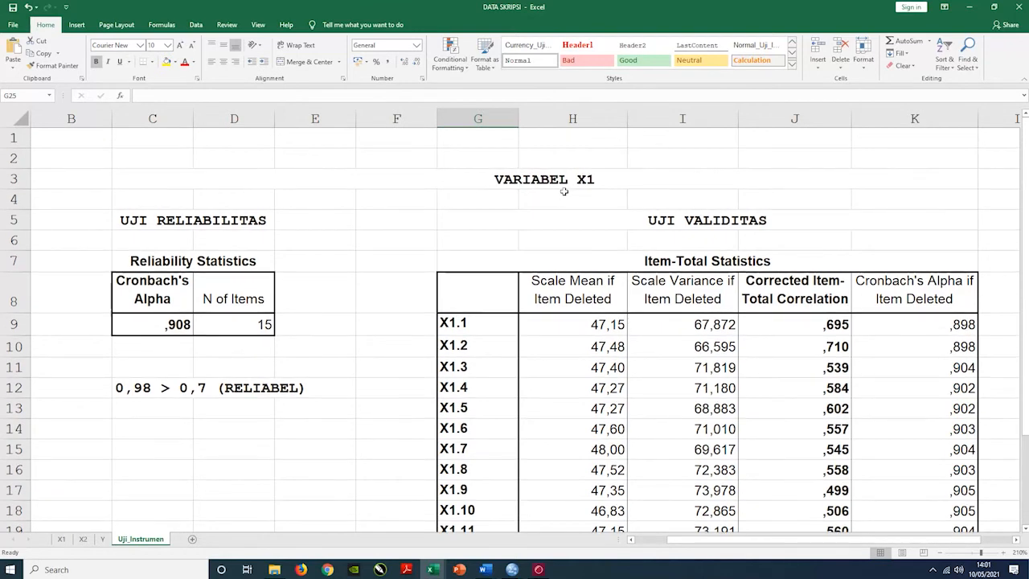
scroll(715, 404, down, 3)
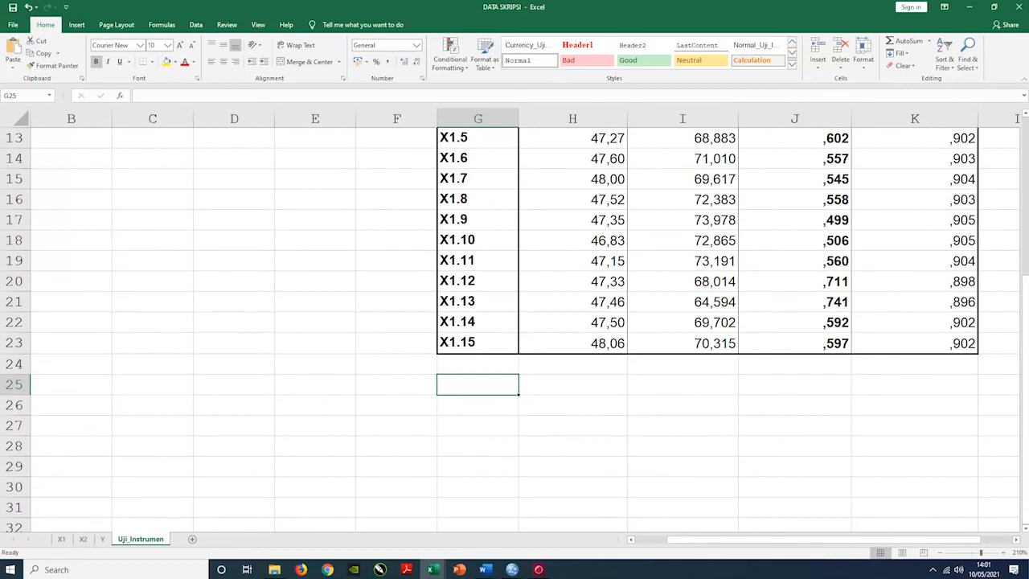
text(CITC)
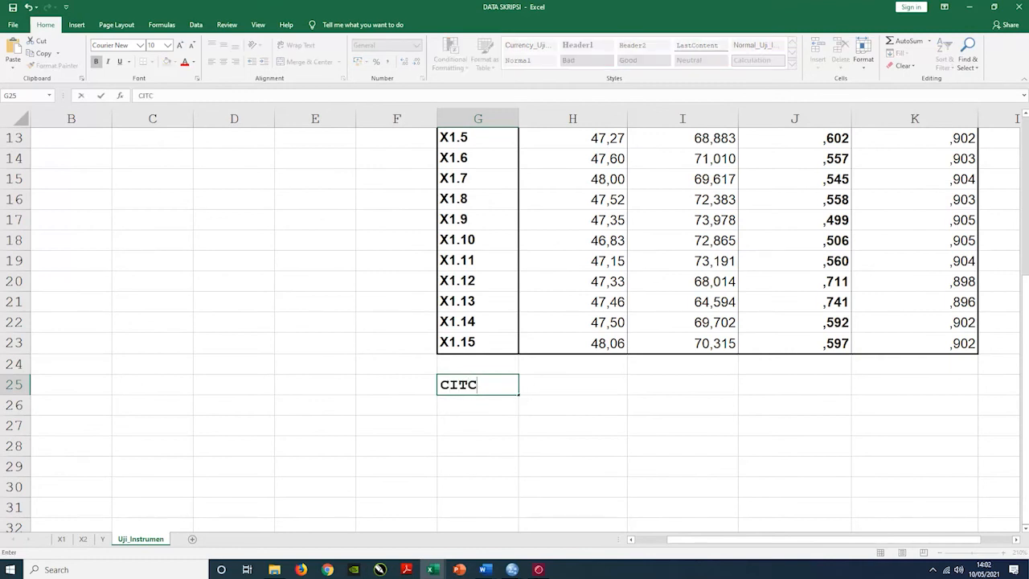
text( > 0,3 ()
text(SEMUA ITEM PERN)
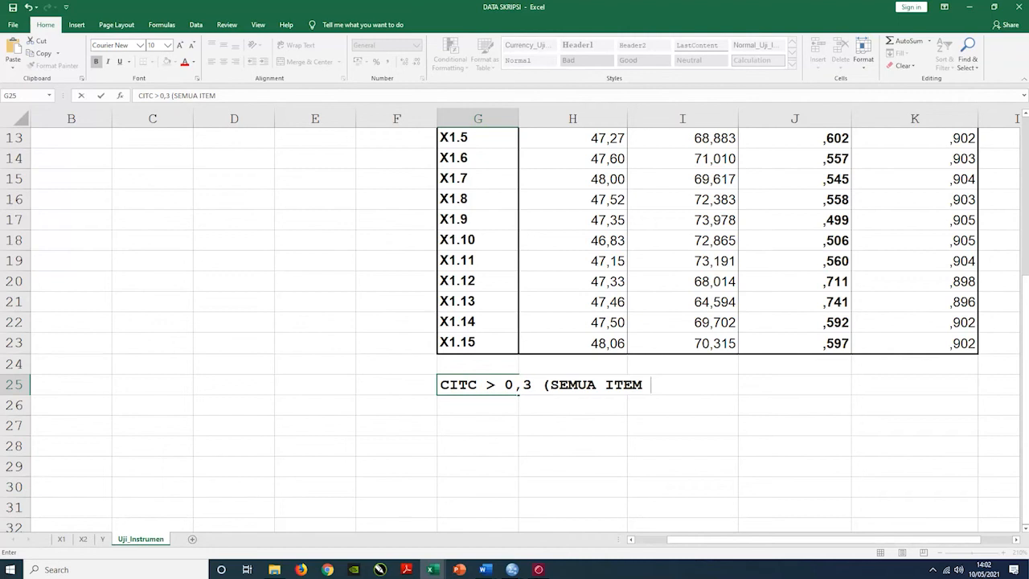
text(YATAAN VA)
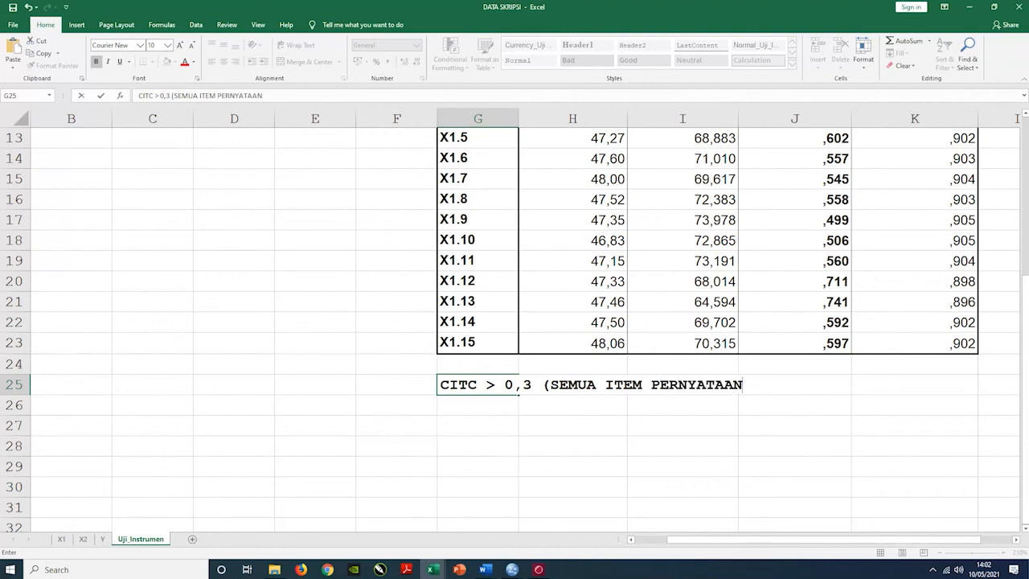
text(LID)
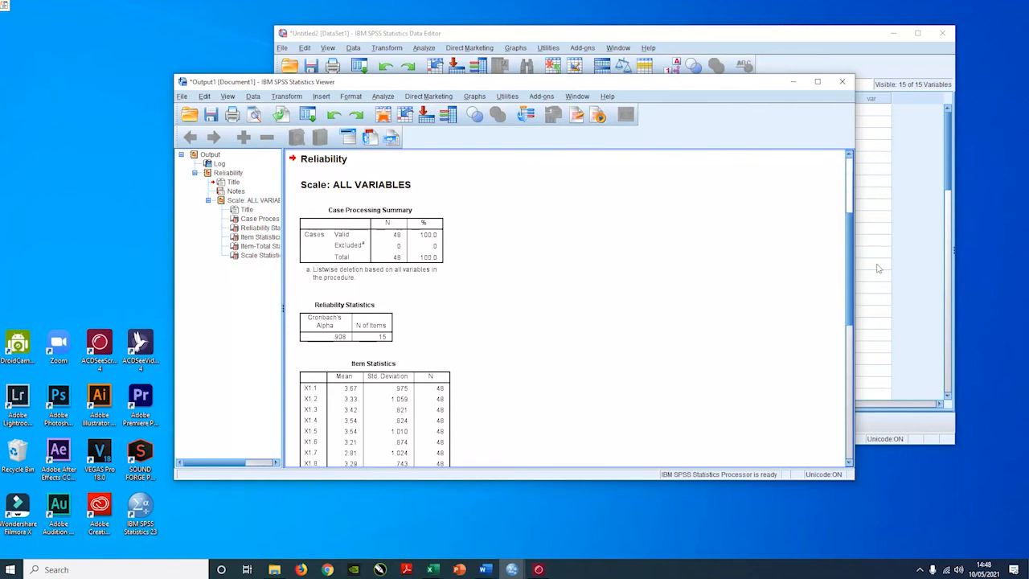
Save the dataset of items X1.1 to X1.15 in the Documents folder as an SPSS Statistics (*.sav) file named "DATA X1"
click(769, 43)
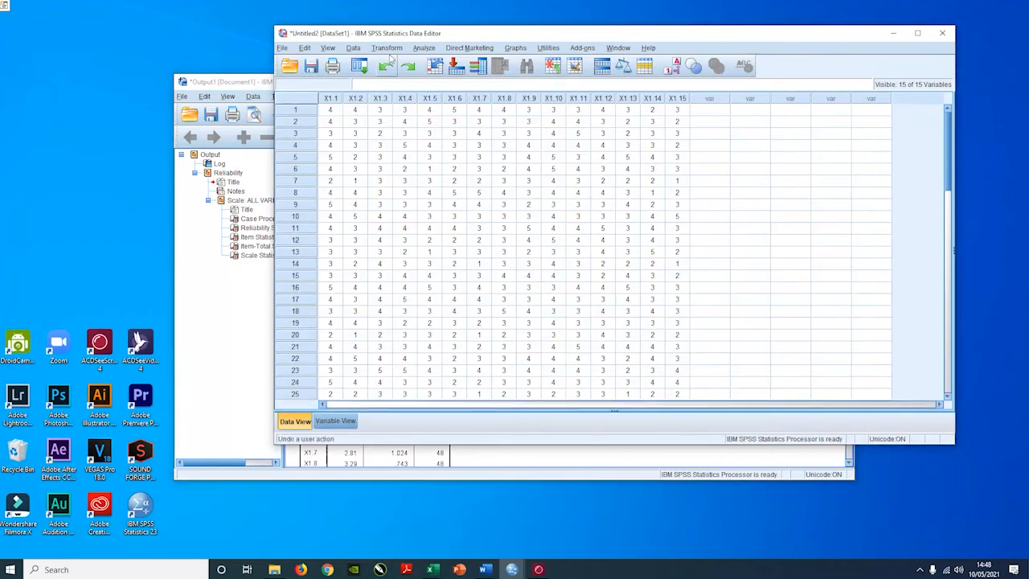
click(241, 74)
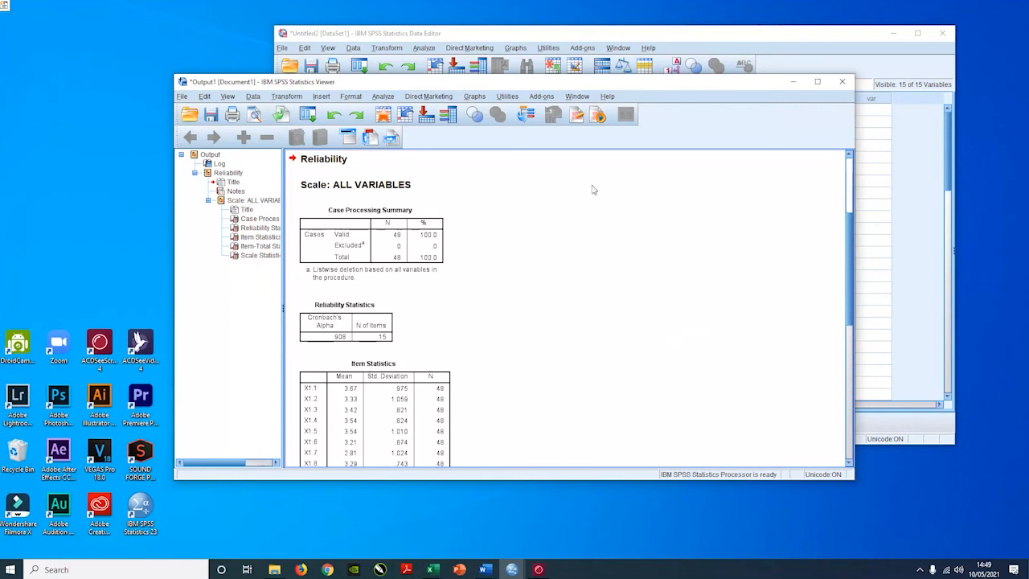
click(706, 37)
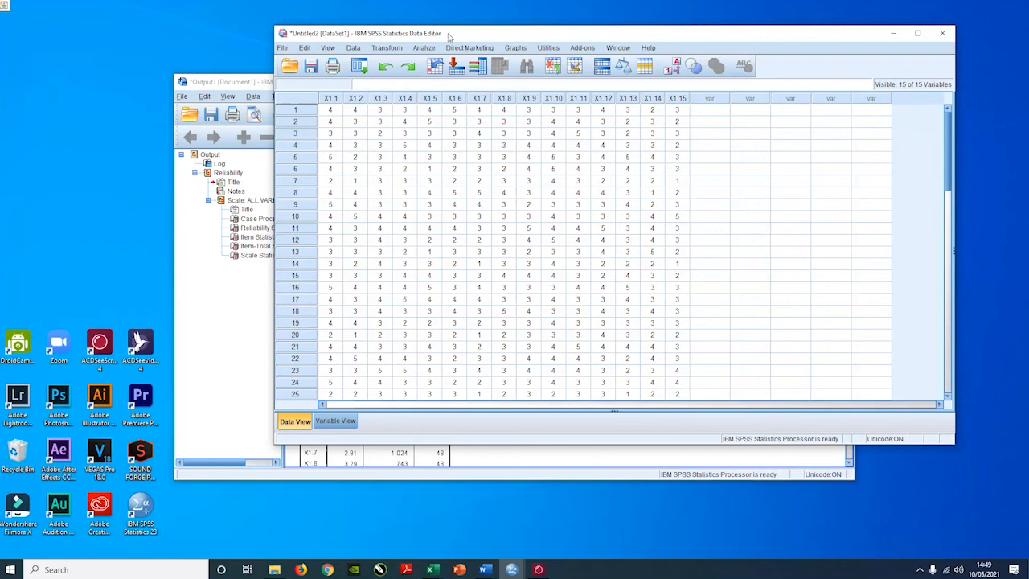
click(282, 48)
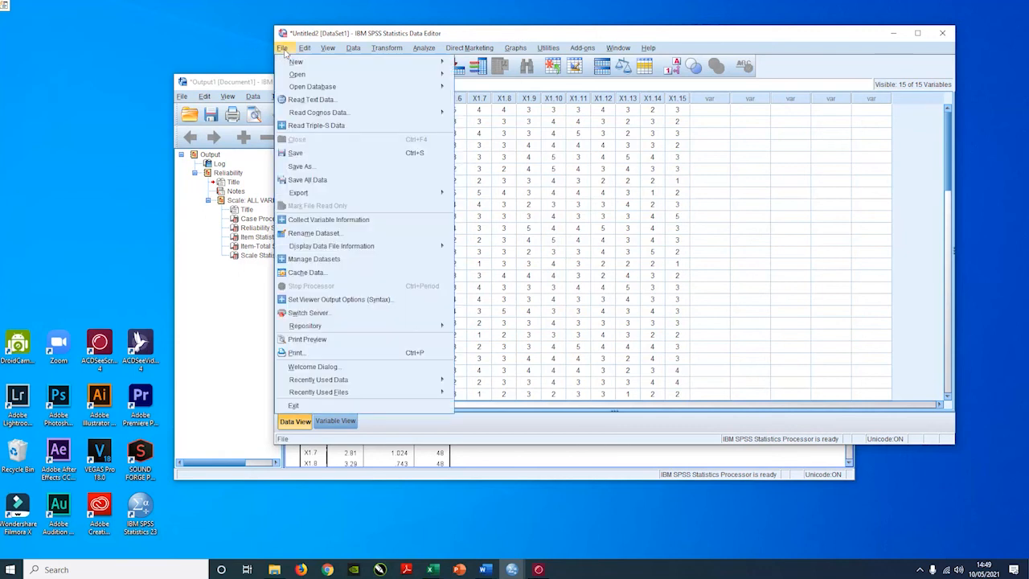
click(308, 166)
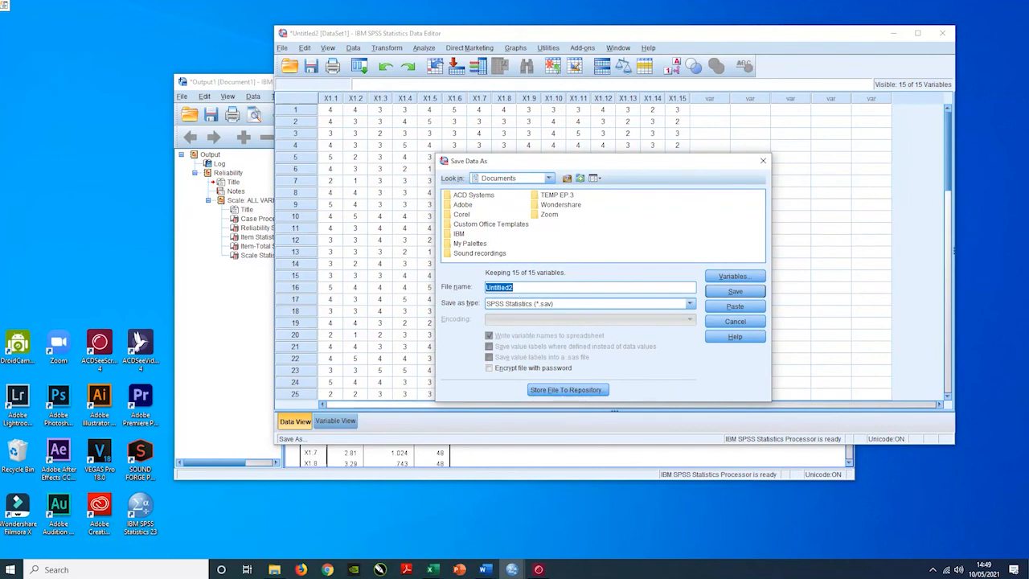
text(DATA)
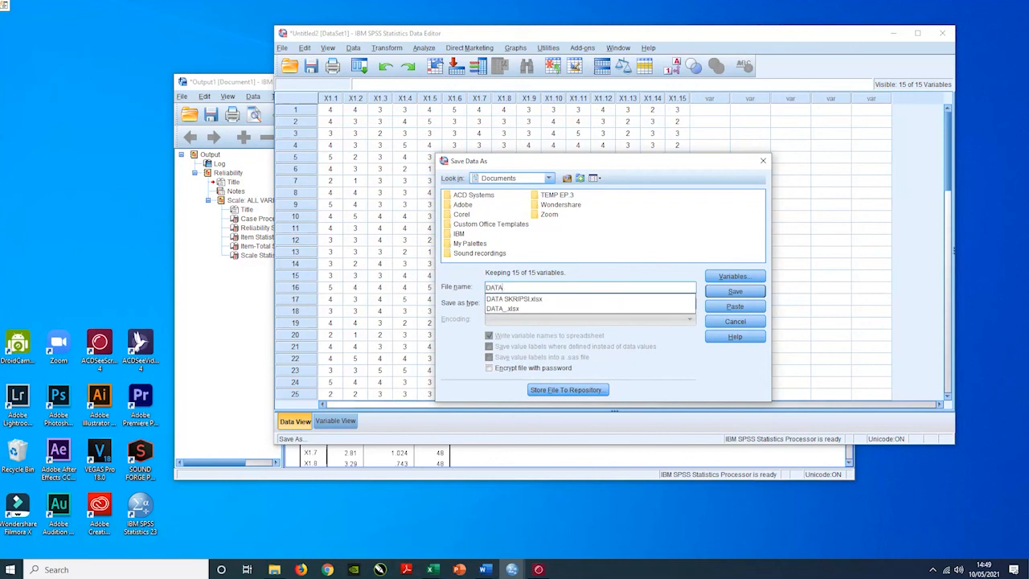
text( X1)
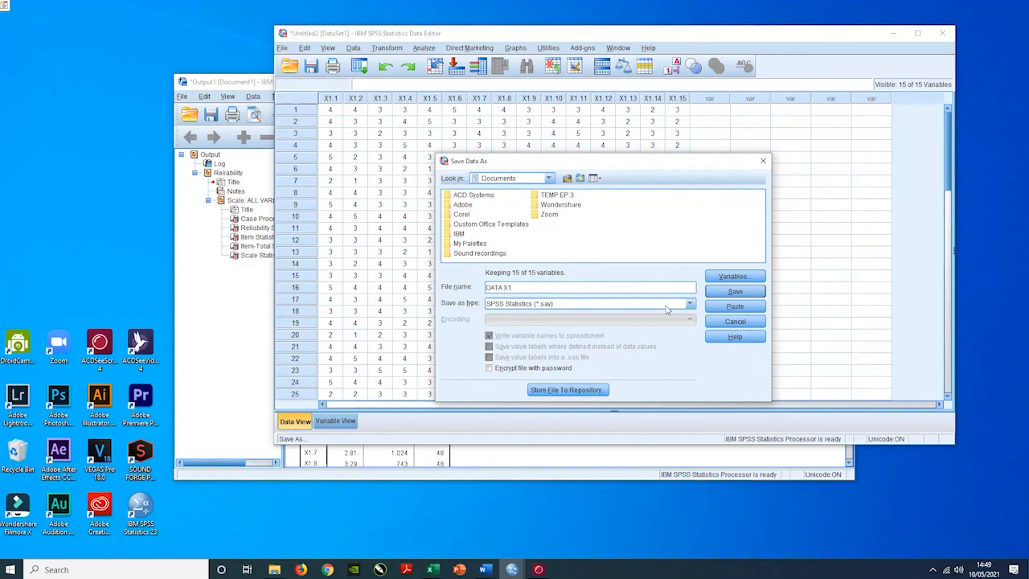
click(737, 295)
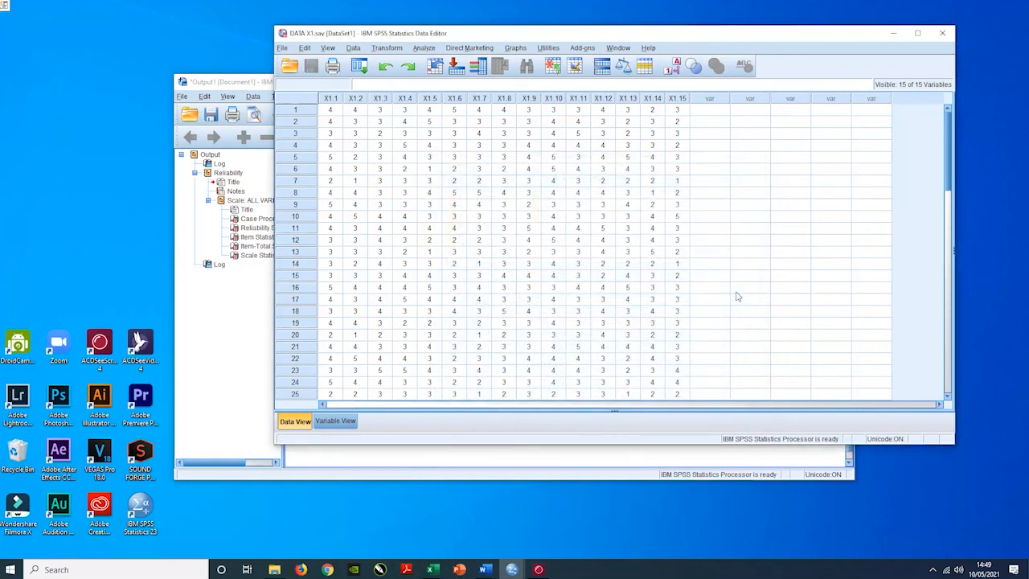
Save the reliability output in the Documents folder as a Viewer file (*.spv) named "DATA X1" and return to the dataset
click(250, 84)
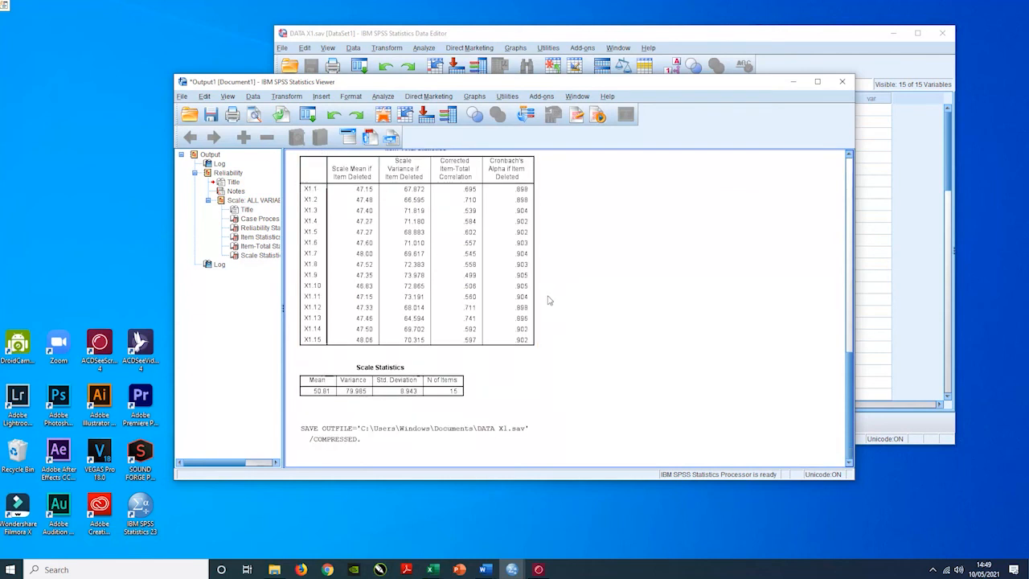
scroll(549, 298, up, 5)
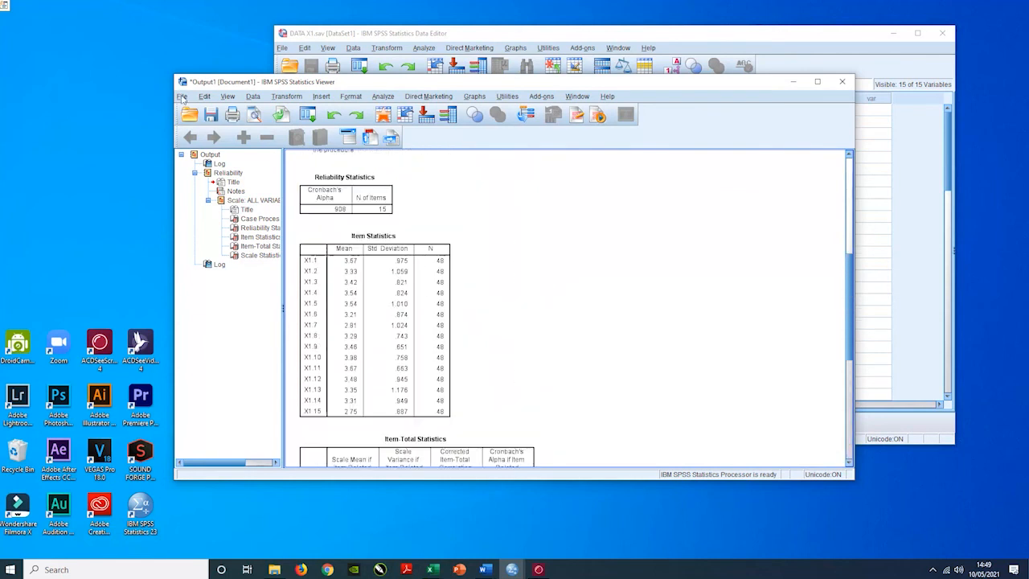
click(181, 96)
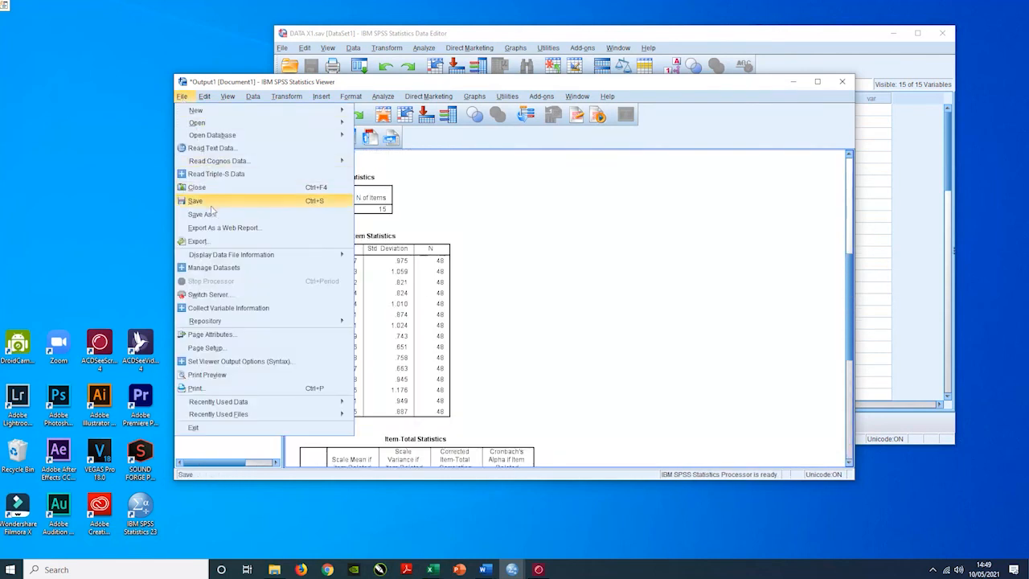
click(201, 214)
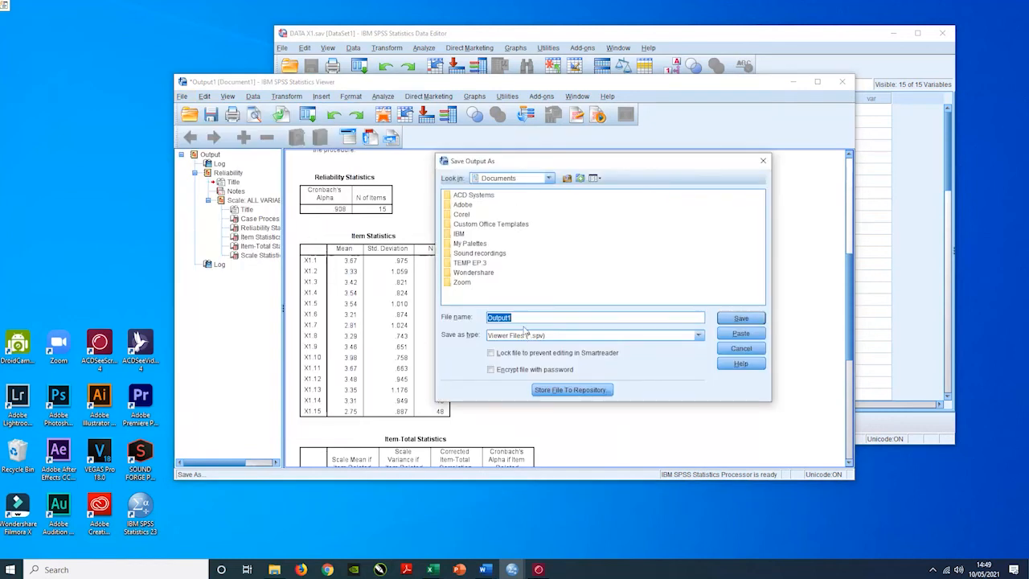
text(DATA)
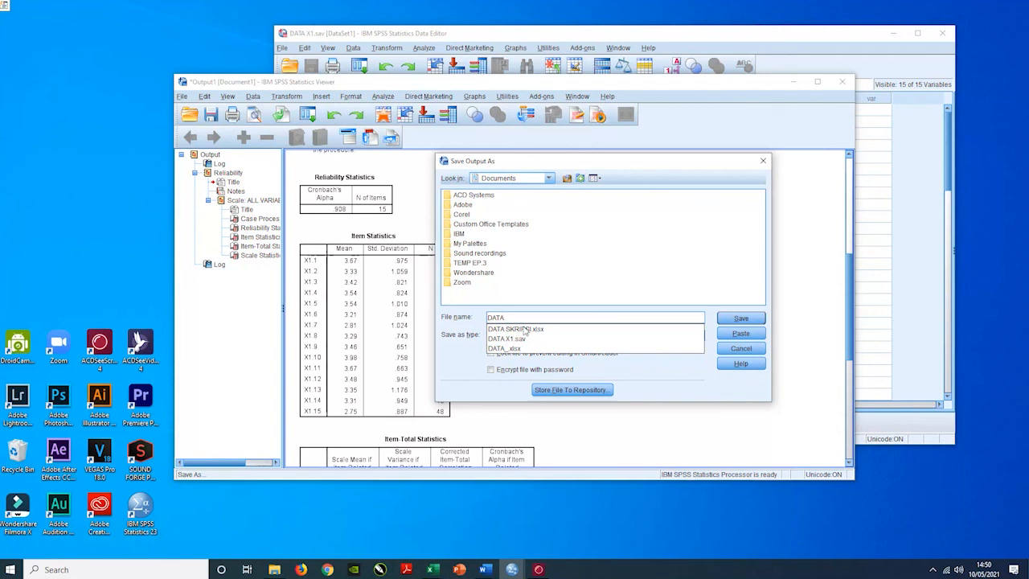
text(X1)
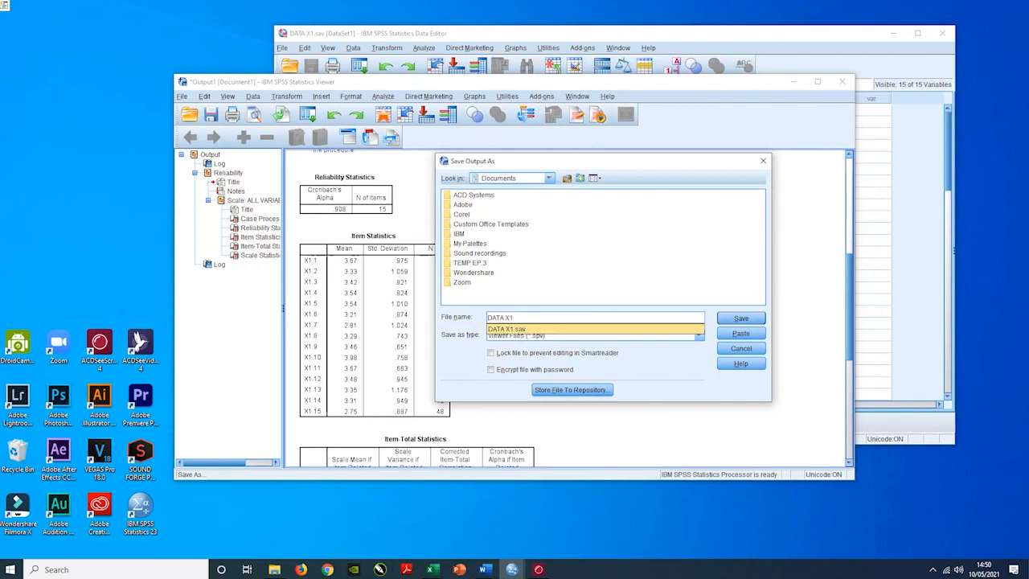
click(606, 293)
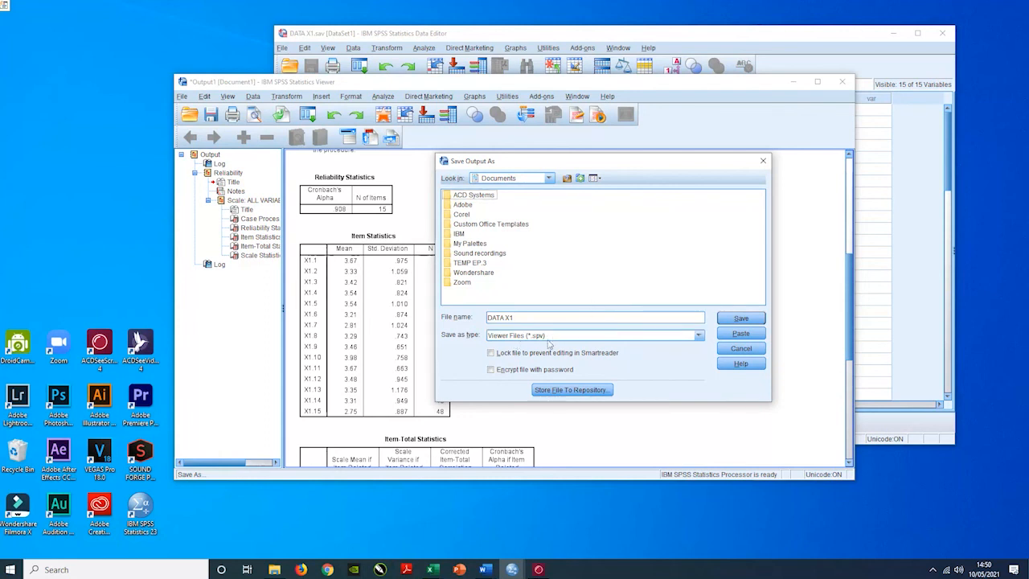
click(748, 320)
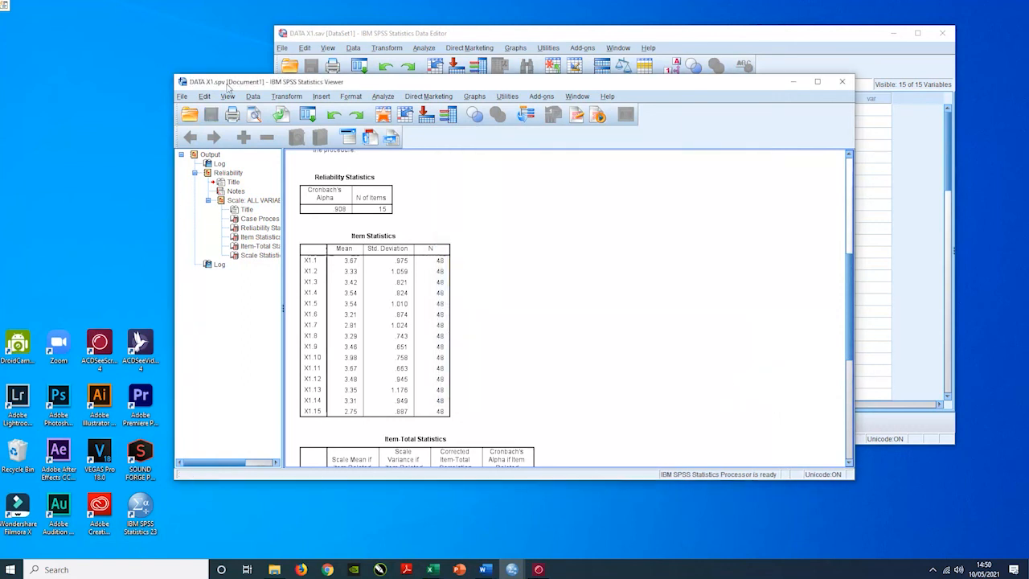
click(549, 38)
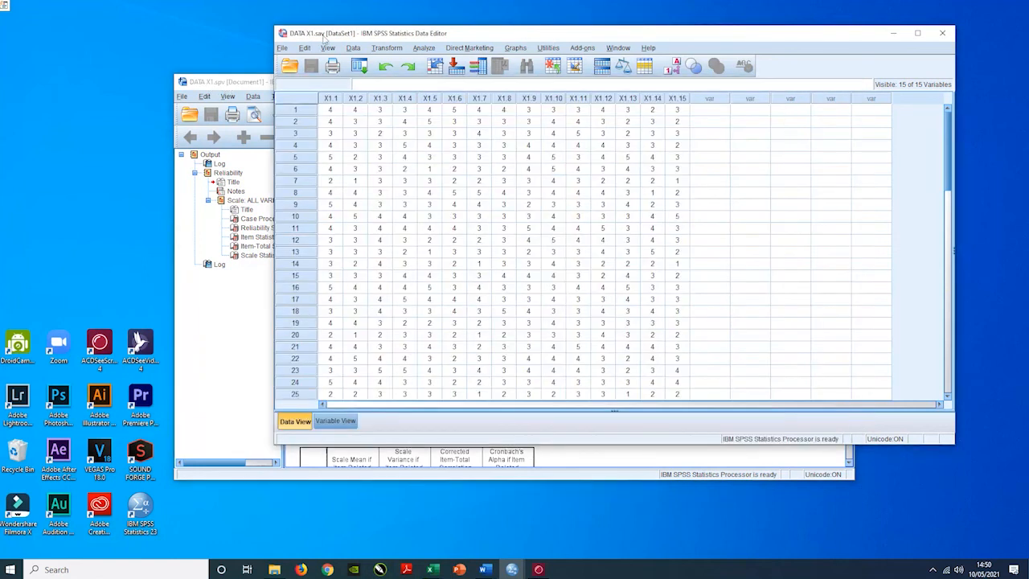